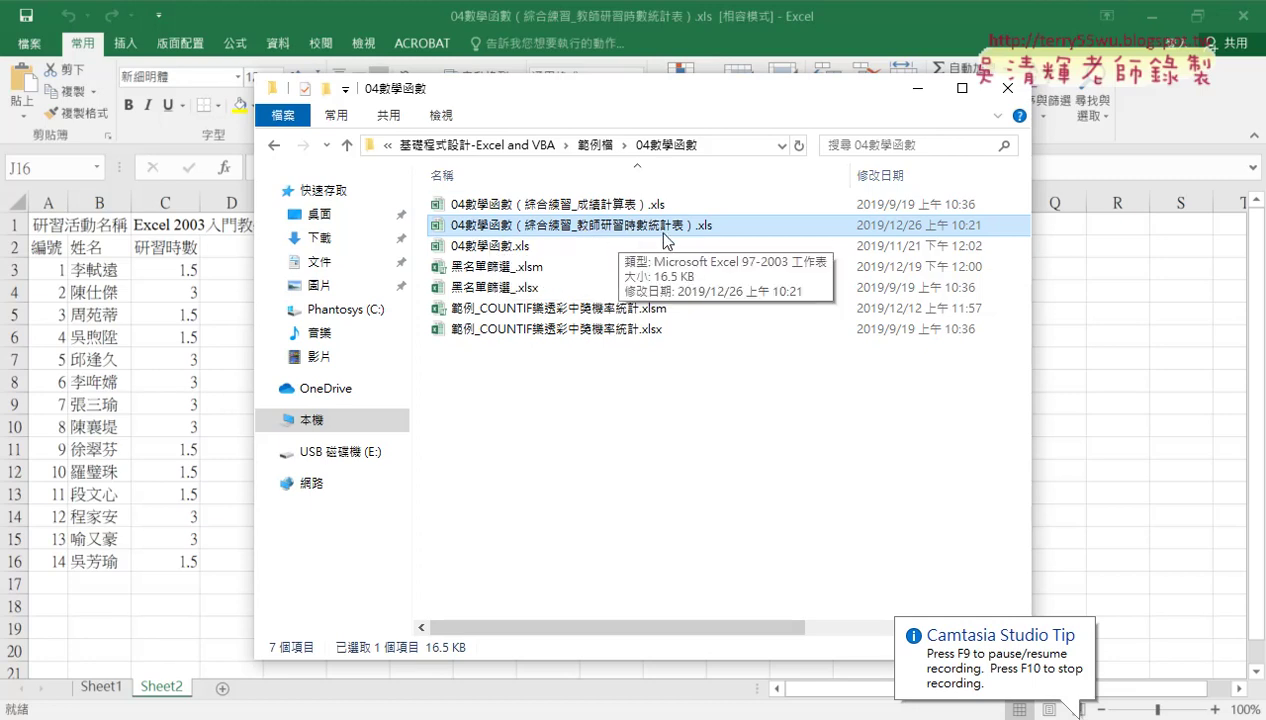
Open the workbook 04數學函數（綜合練習_教師研習時數統計表）.xls from the 04數學函數 folder
{"action": "double_click", "coordinate": [656, 230]}
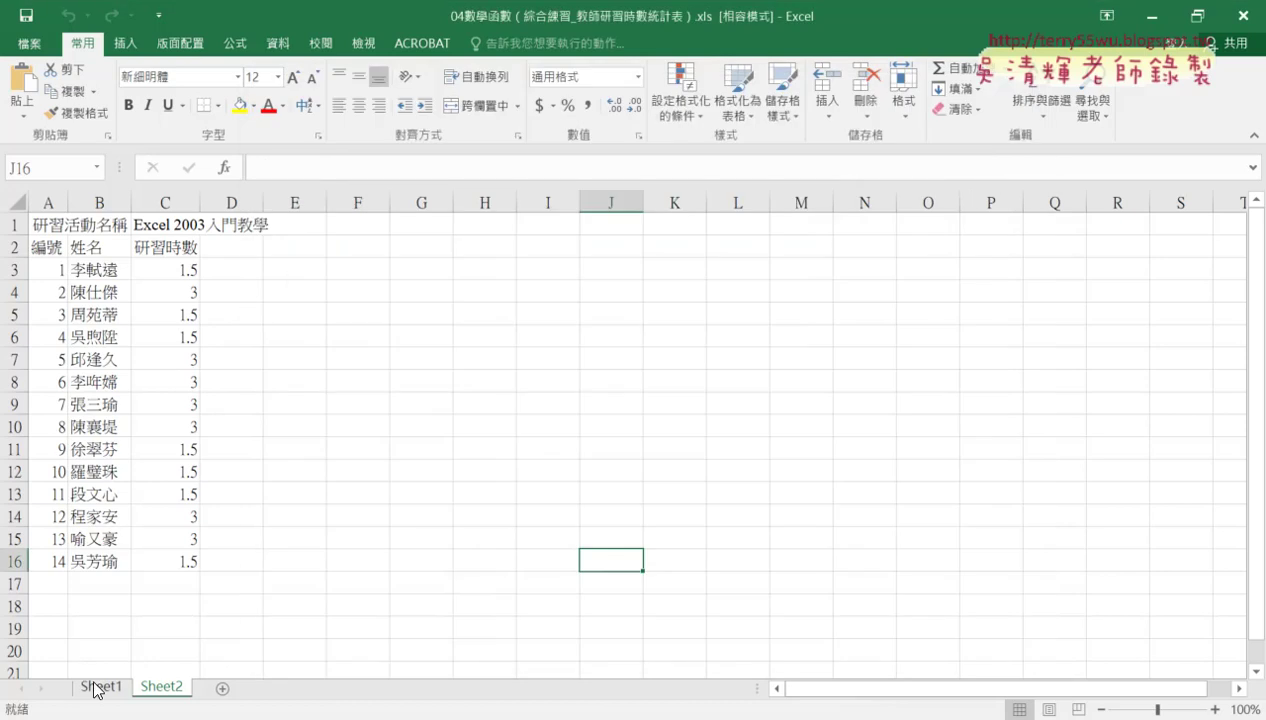
Review Sheet1's teacher name list, selecting the names and scrolling through it
{"action": "left_click", "coordinate": [97, 690]}
{"action": "scroll", "coordinate": [268, 511], "scroll_direction": "down", "scroll_amount": 1}
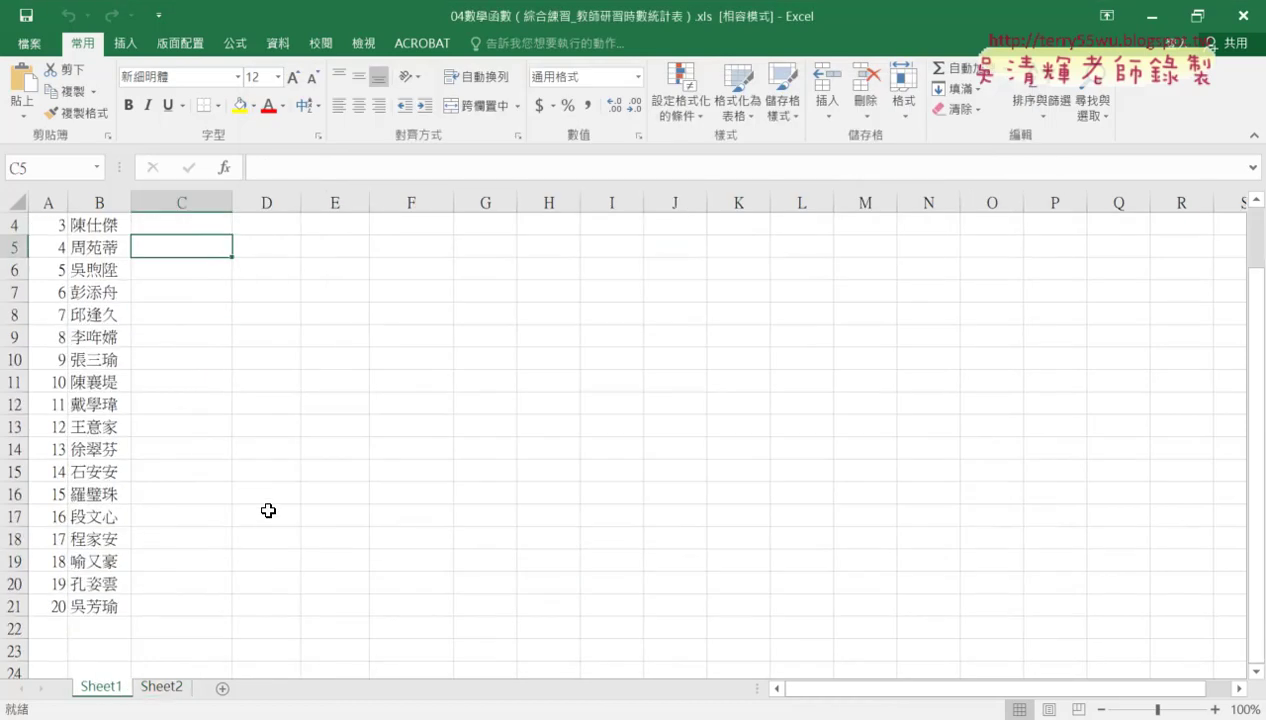
{"action": "mouse_move", "coordinate": [88, 606]}
{"action": "left_mouse_down"}
{"action": "mouse_move", "coordinate": [72, 258]}
{"action": "mouse_move", "coordinate": [34, 250]}
{"action": "left_mouse_up"}
{"action": "scroll", "coordinate": [240, 336], "scroll_direction": "down", "scroll_amount": 2}
{"action": "scroll", "coordinate": [235, 334], "scroll_direction": "up", "scroll_amount": 2}
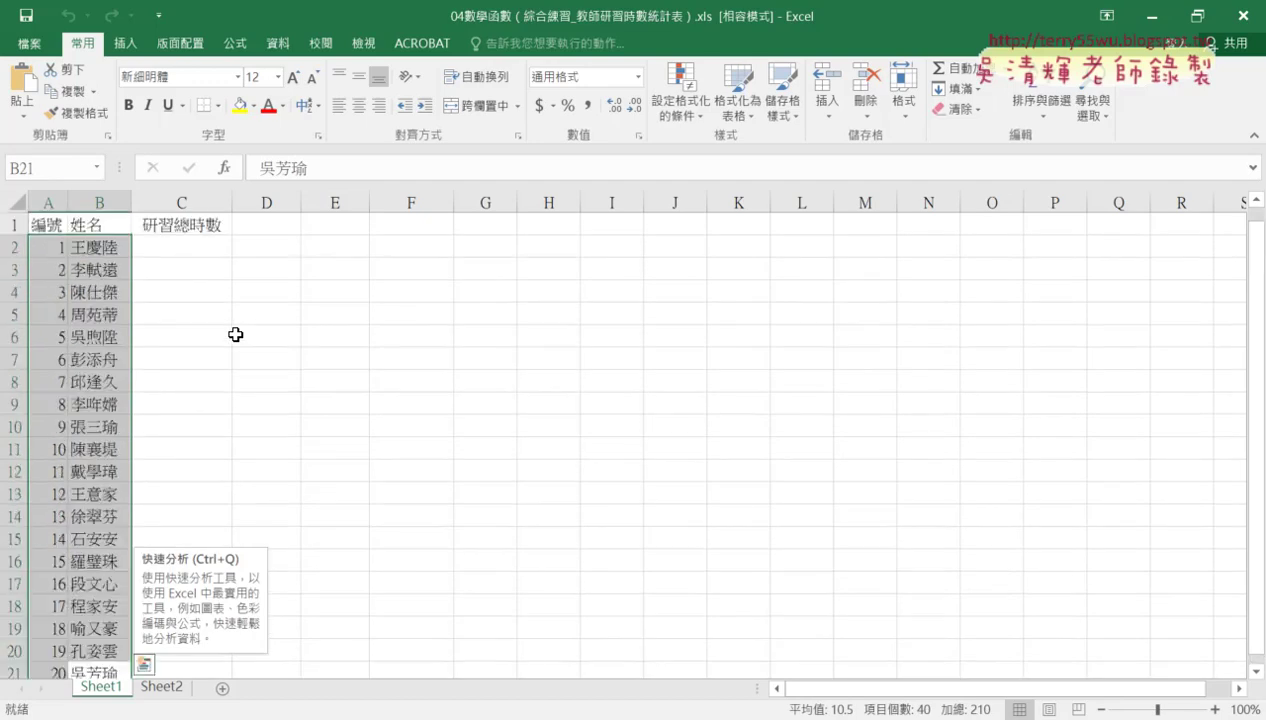
Mark Sheet2's hours records in rows 3–16, then go to Sheet1's first 研習總時數 cell, C2
{"action": "left_click", "coordinate": [165, 690]}
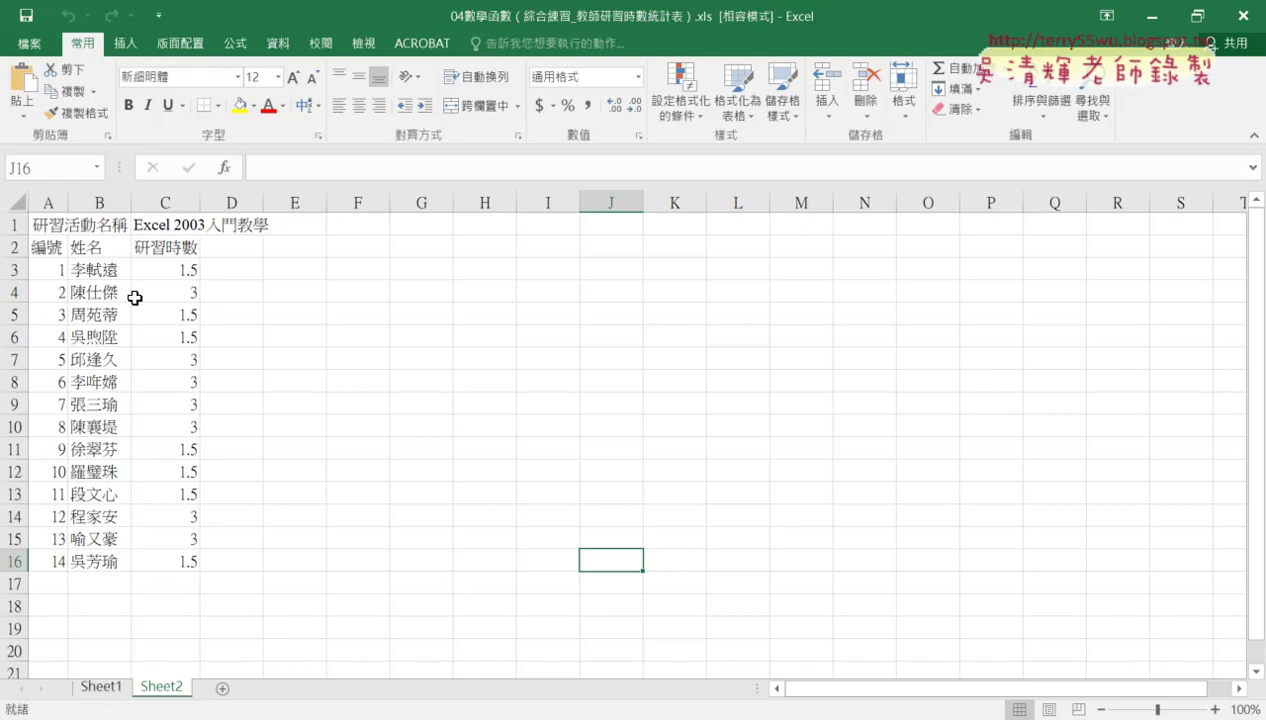
{"action": "left_click_drag", "start_coordinate": [11, 269], "coordinate": [15, 561]}
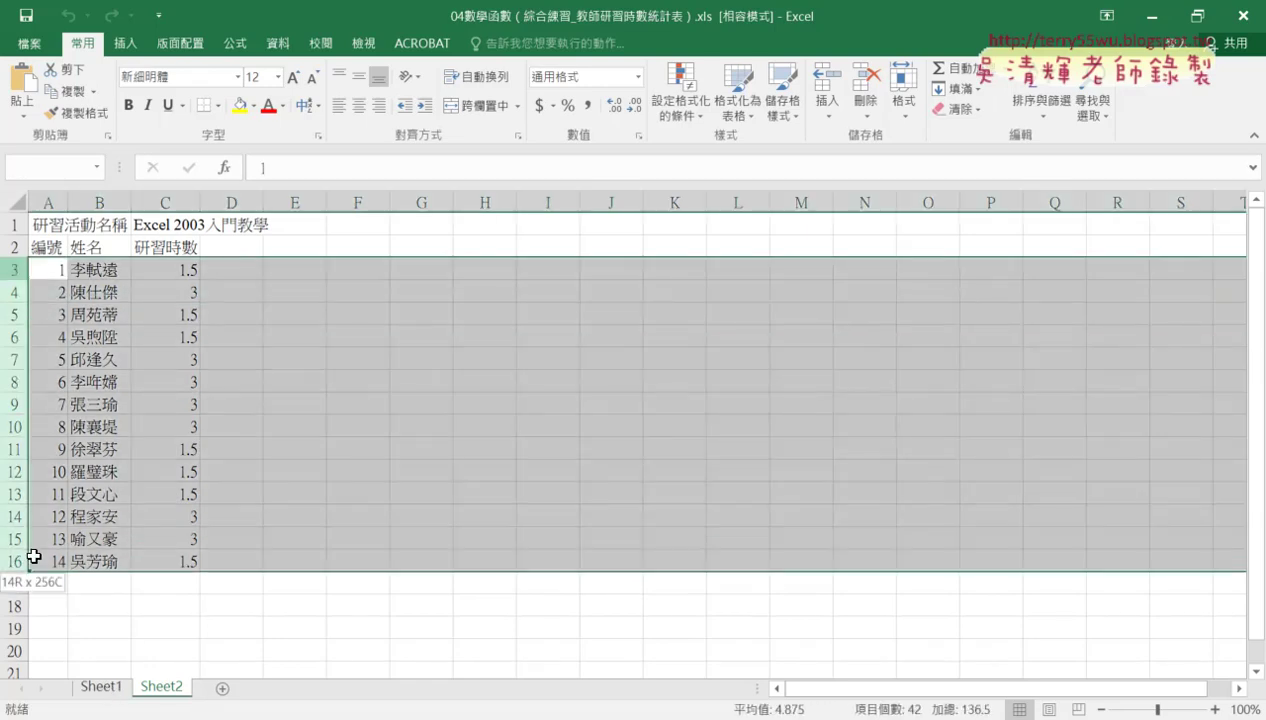
{"action": "left_click", "coordinate": [118, 686]}
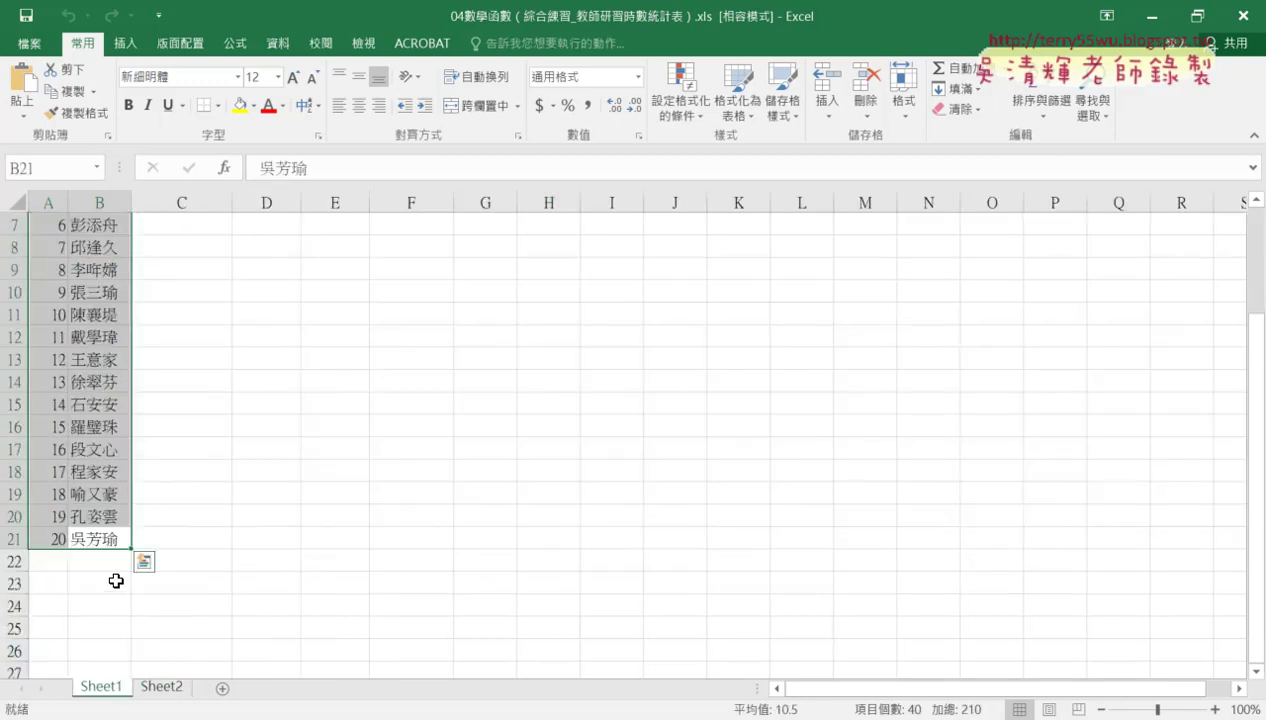
{"action": "scroll", "coordinate": [116, 581], "scroll_direction": "up", "scroll_amount": 2}
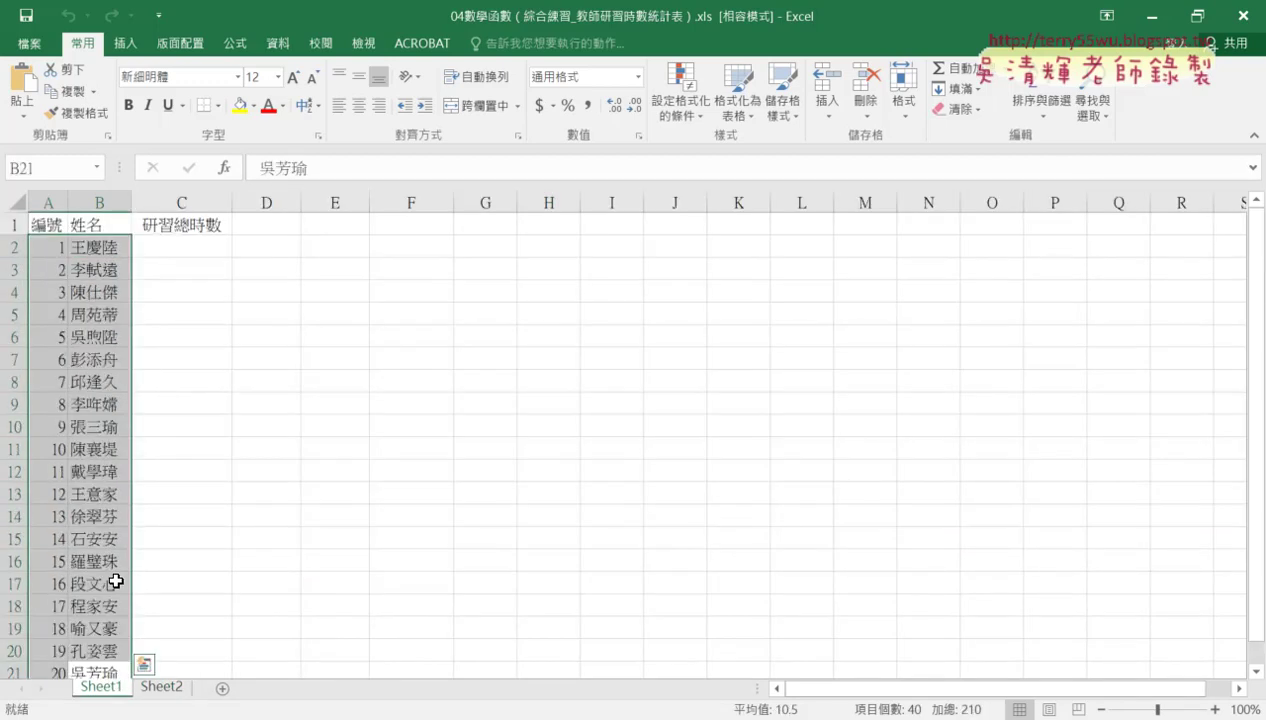
{"action": "left_click", "coordinate": [190, 248]}
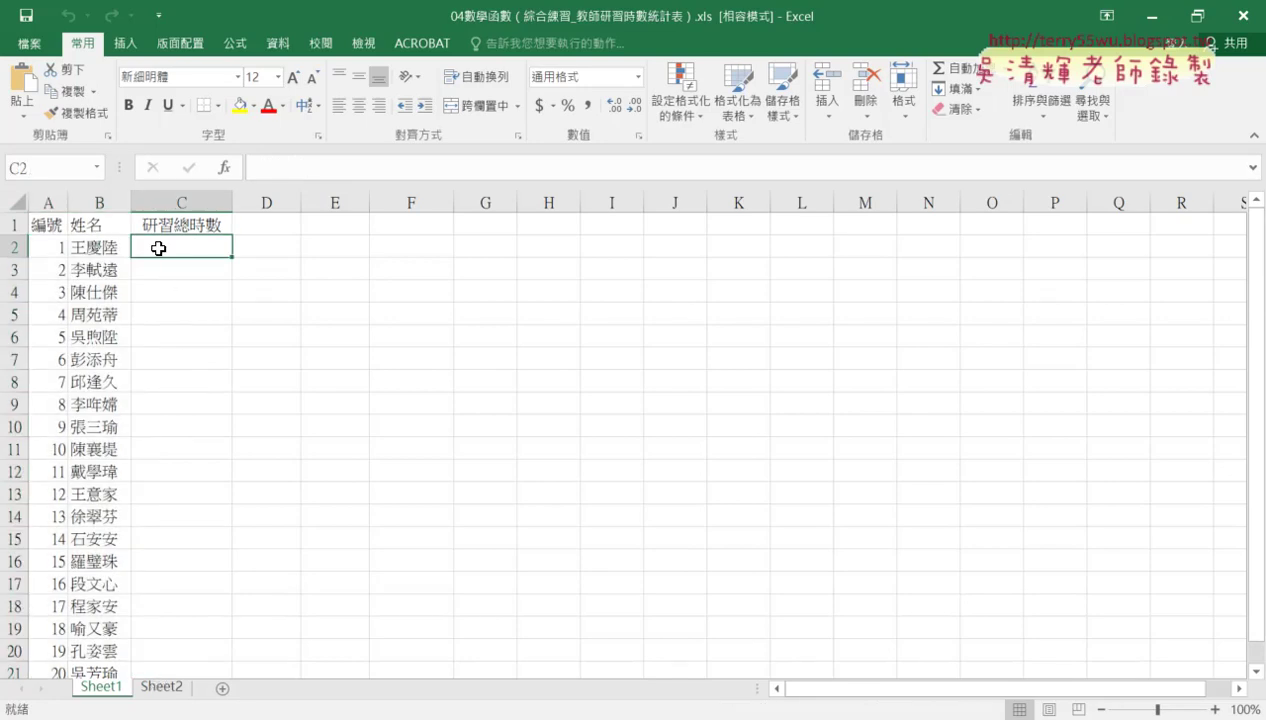
Compare the sheets again, checking Sheet2's first attendee name in B3 and hours in C3
{"action": "left_click", "coordinate": [162, 687]}
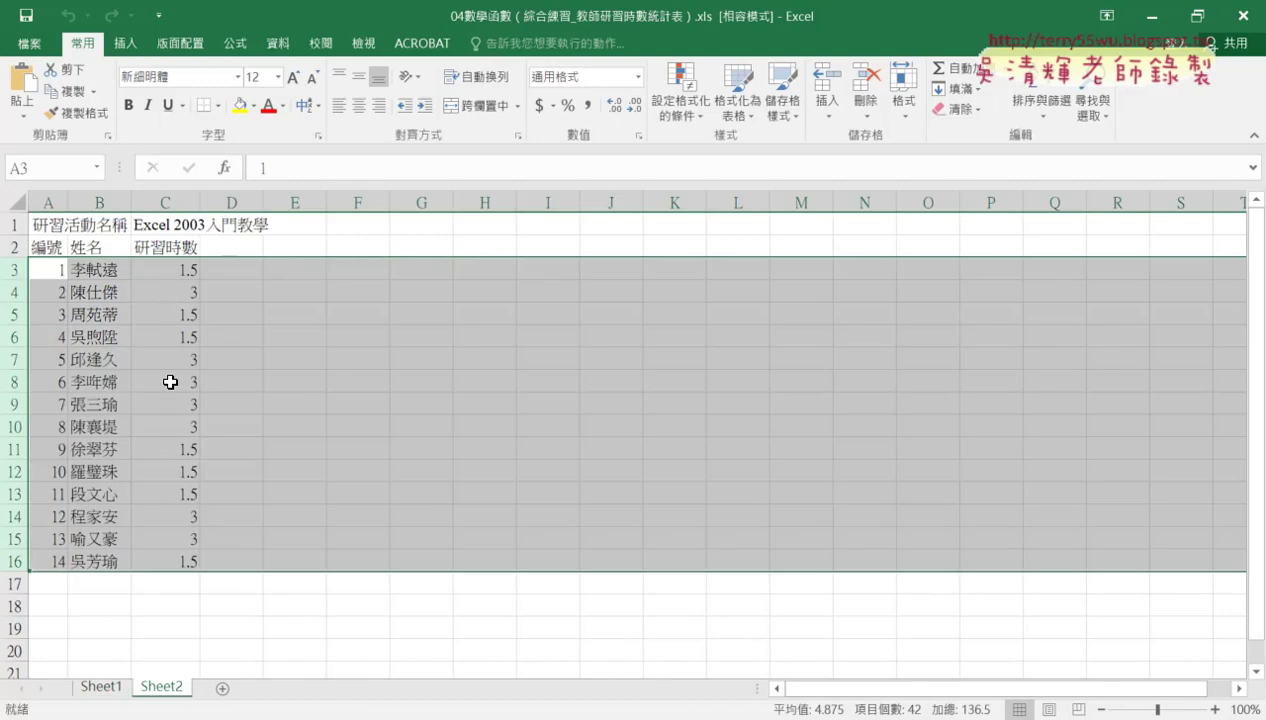
{"action": "left_click", "coordinate": [108, 688]}
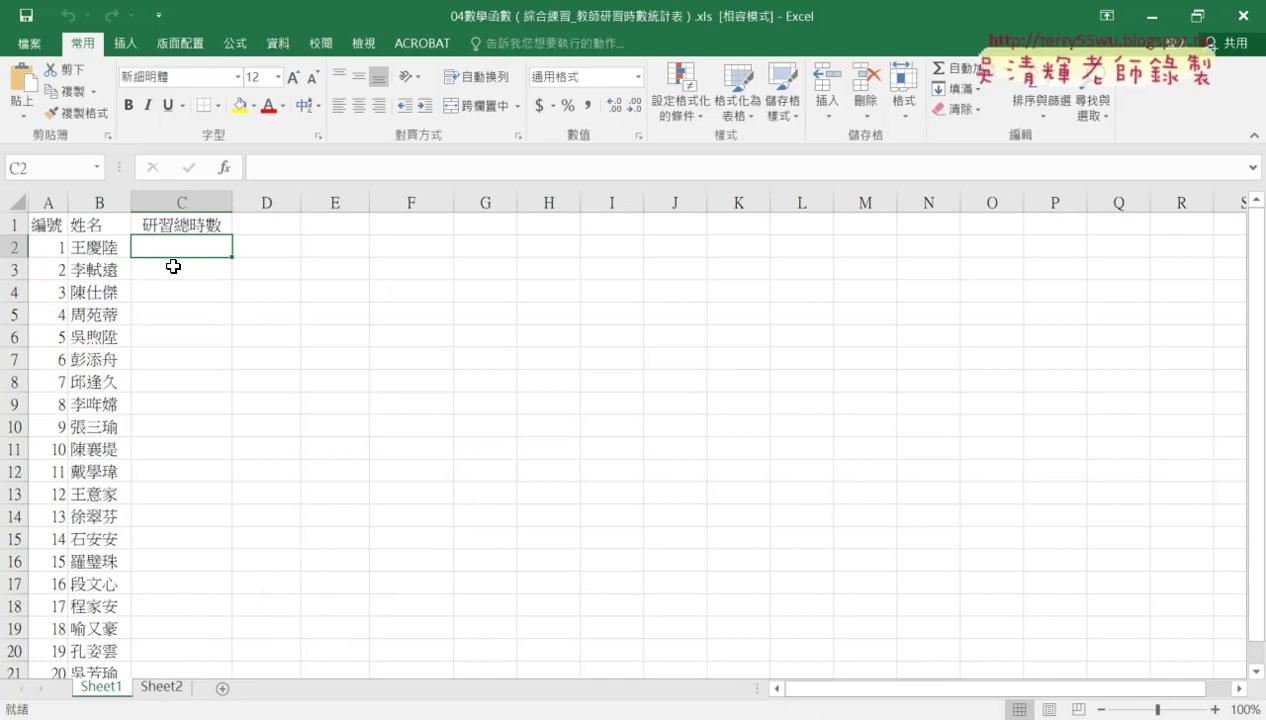
{"action": "left_click", "coordinate": [172, 690]}
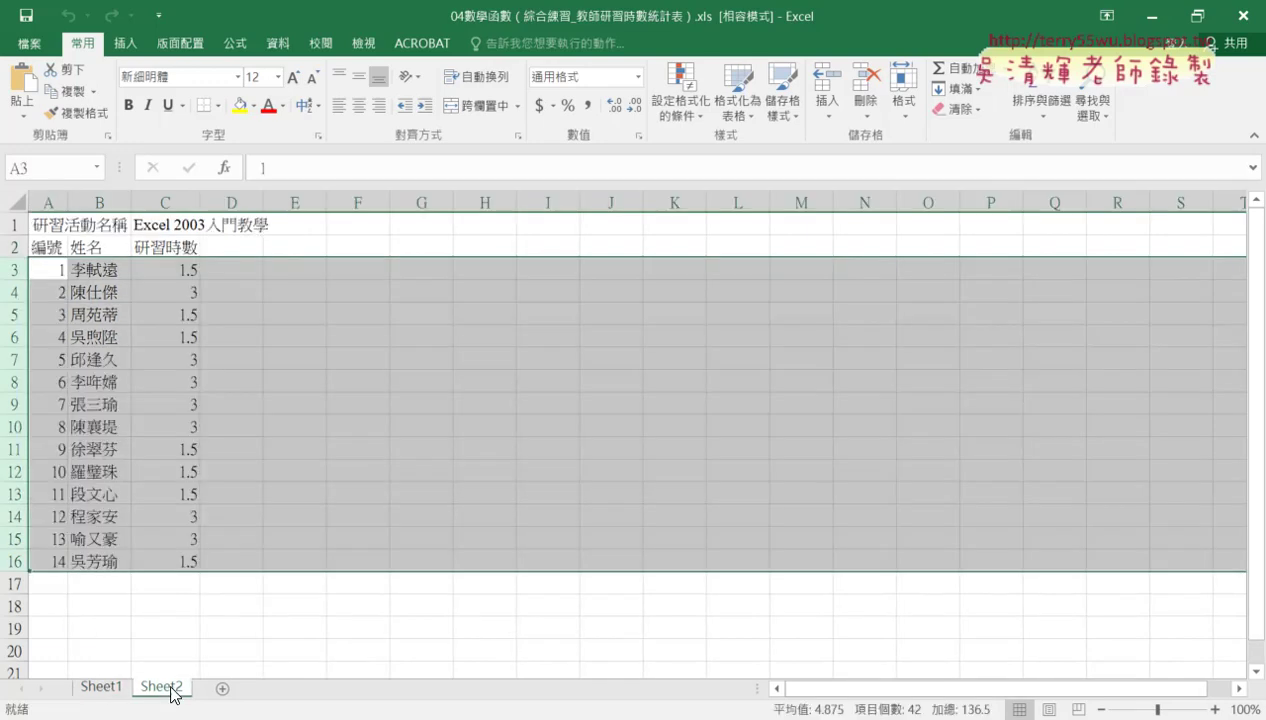
{"action": "left_click", "coordinate": [99, 269]}
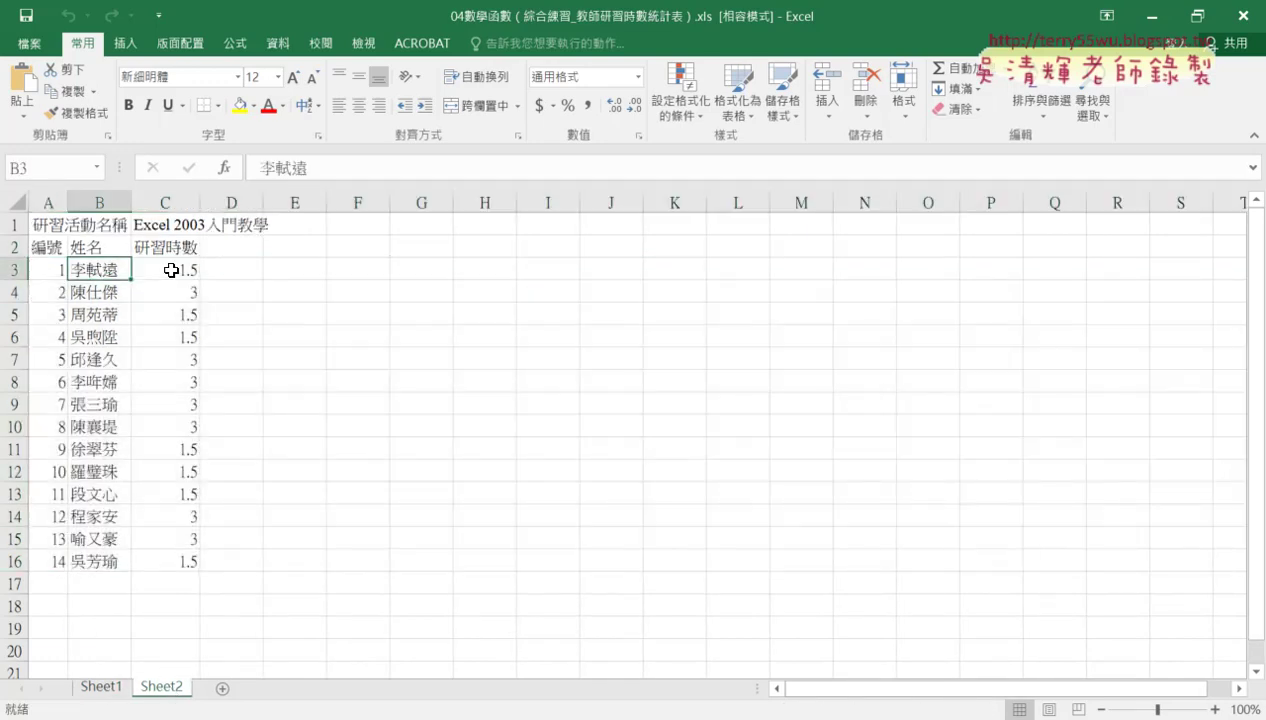
{"action": "left_click", "coordinate": [172, 270]}
{"action": "left_click", "coordinate": [104, 269]}
{"action": "left_click", "coordinate": [156, 270]}
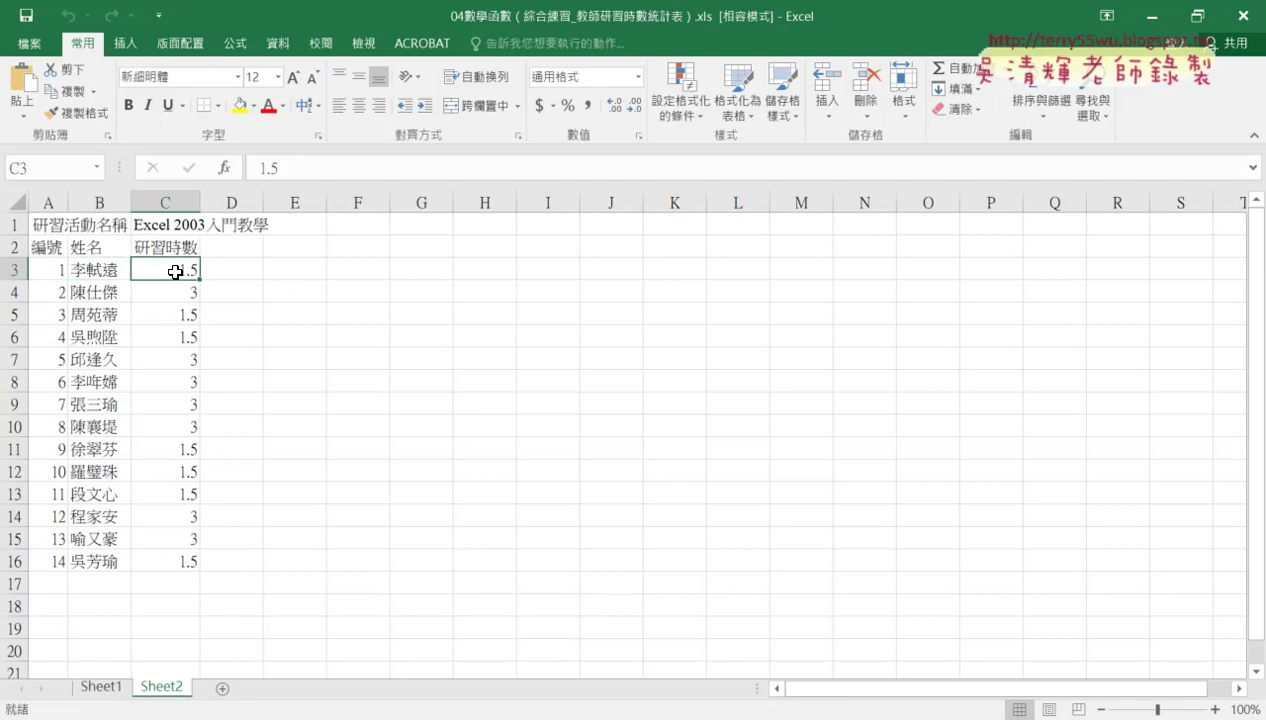
{"action": "left_click", "coordinate": [105, 688]}
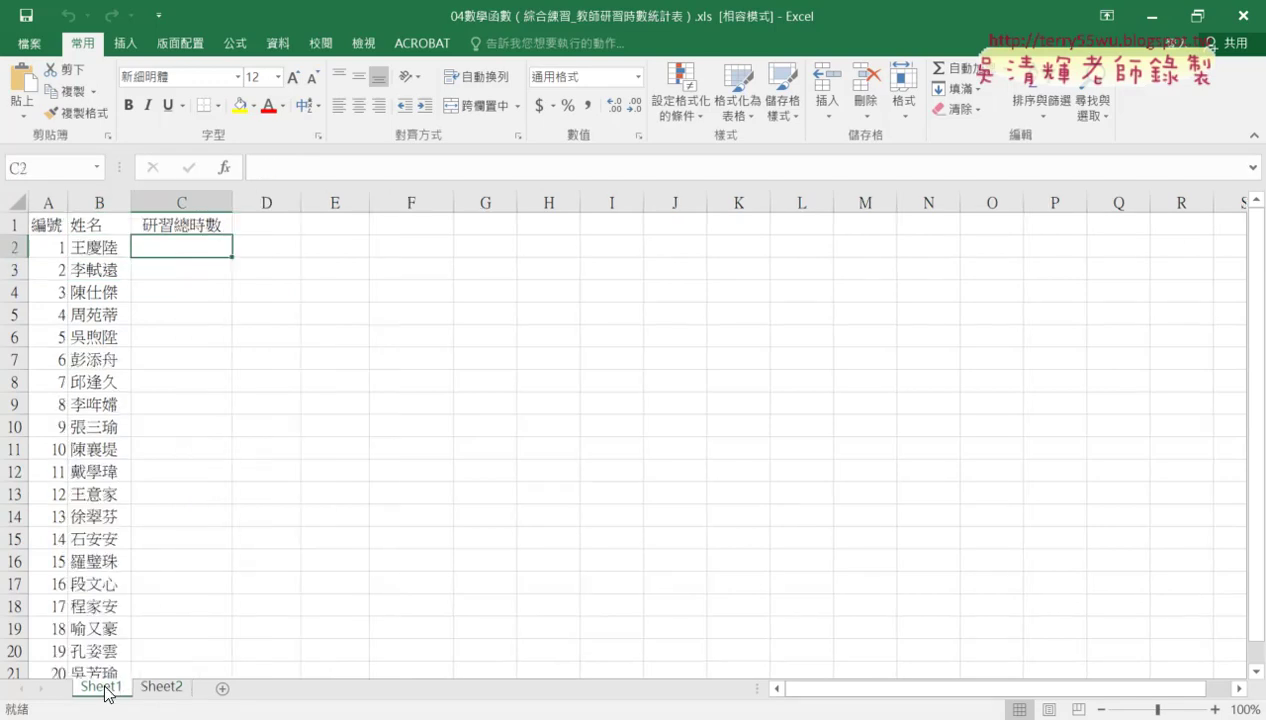
{"action": "scroll", "coordinate": [135, 566], "scroll_direction": "down", "scroll_amount": 1}
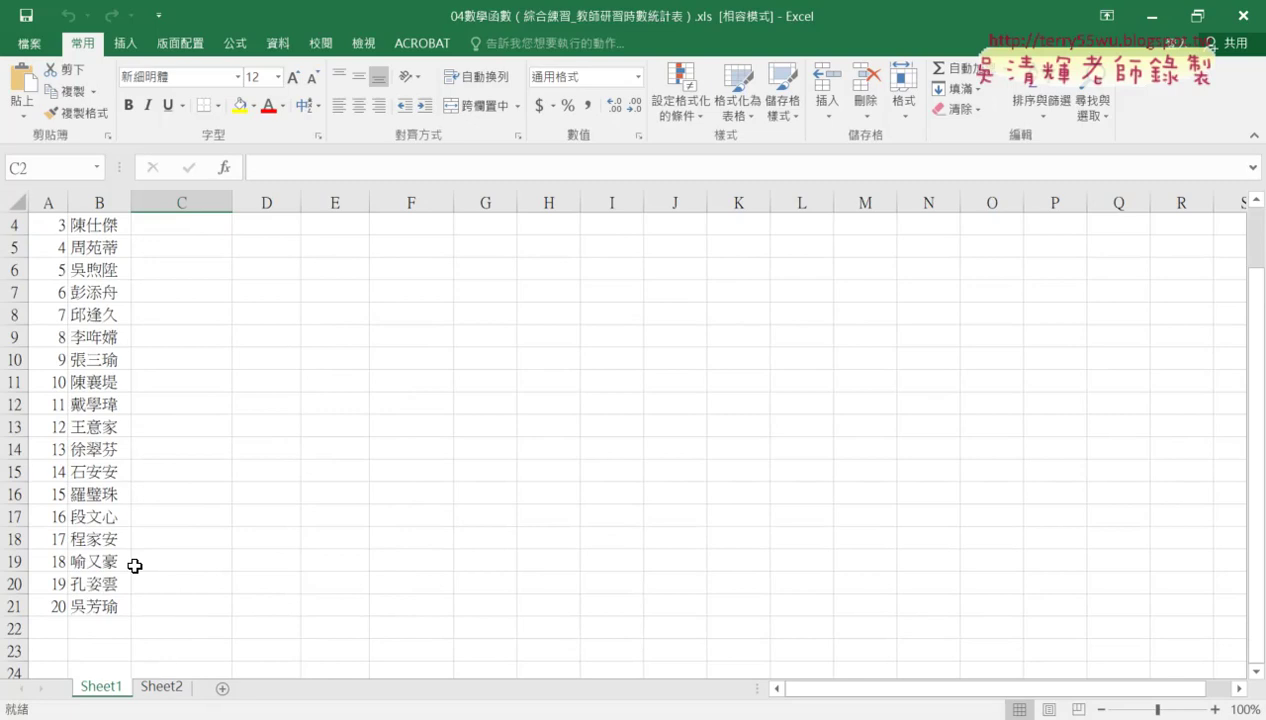
{"action": "scroll", "coordinate": [127, 511], "scroll_direction": "up", "scroll_amount": 1}
{"action": "left_click", "coordinate": [175, 275]}
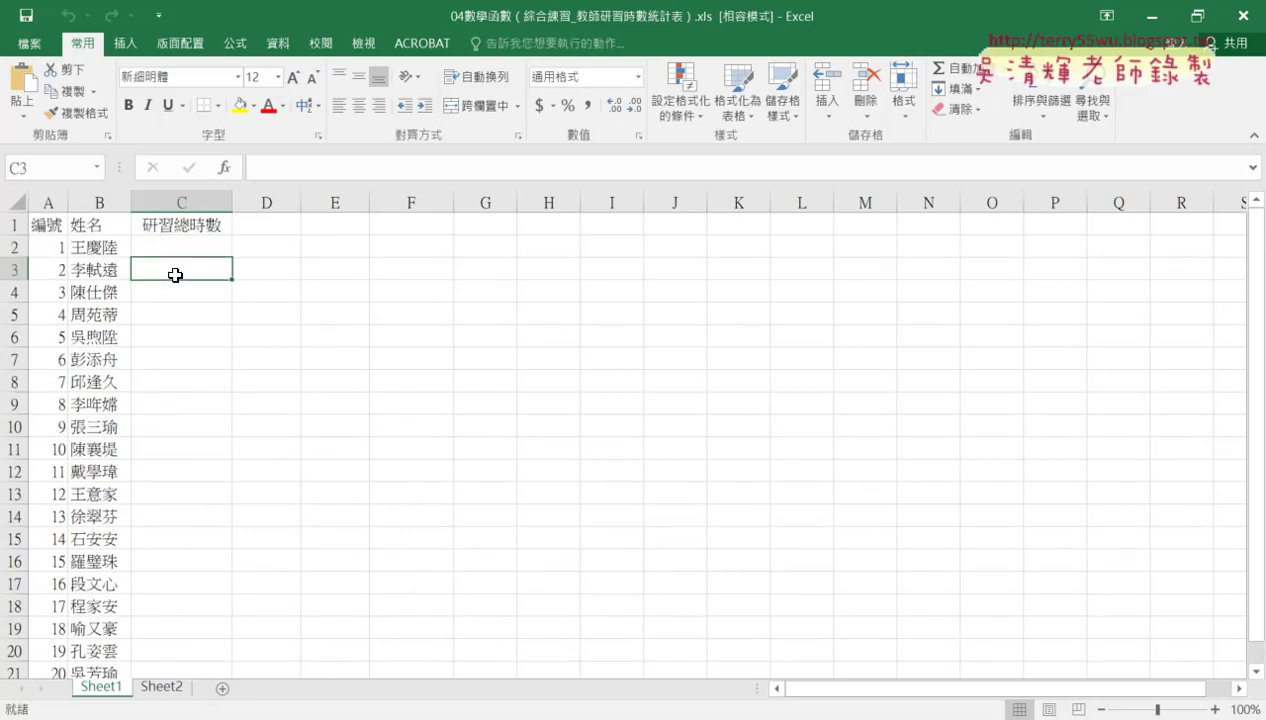
{"action": "left_click", "coordinate": [176, 690]}
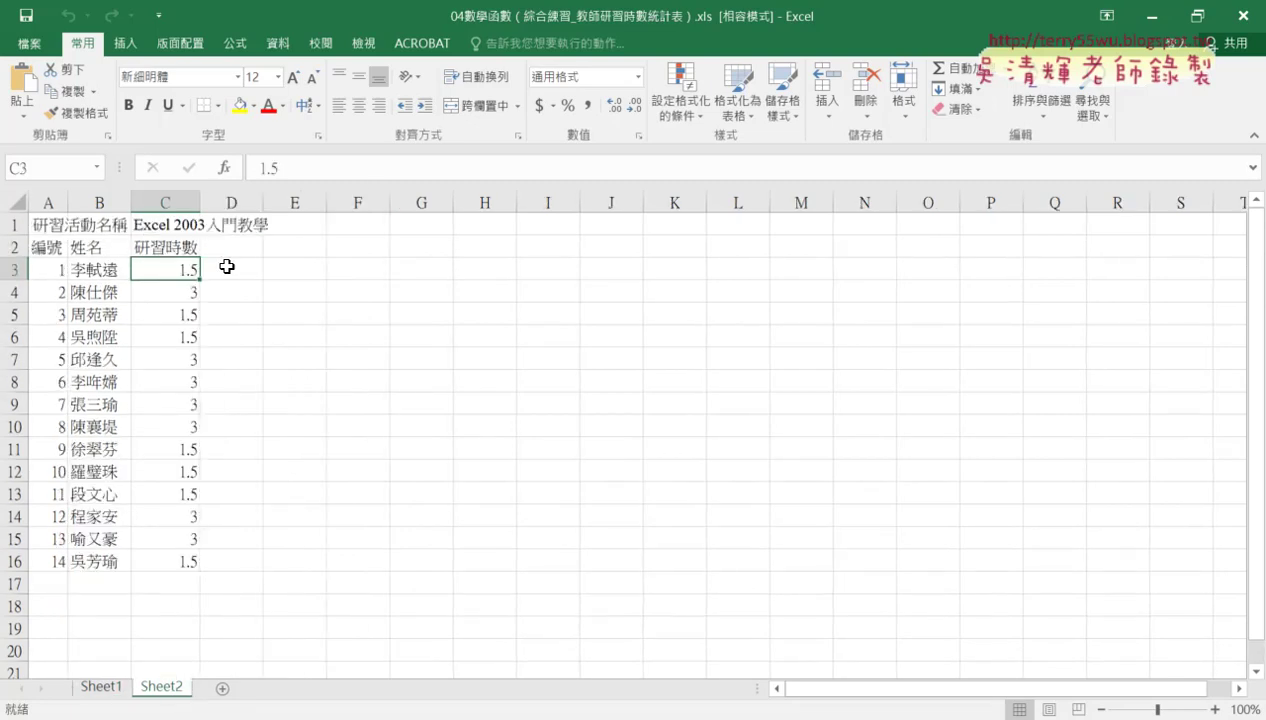
{"action": "left_click", "coordinate": [100, 687]}
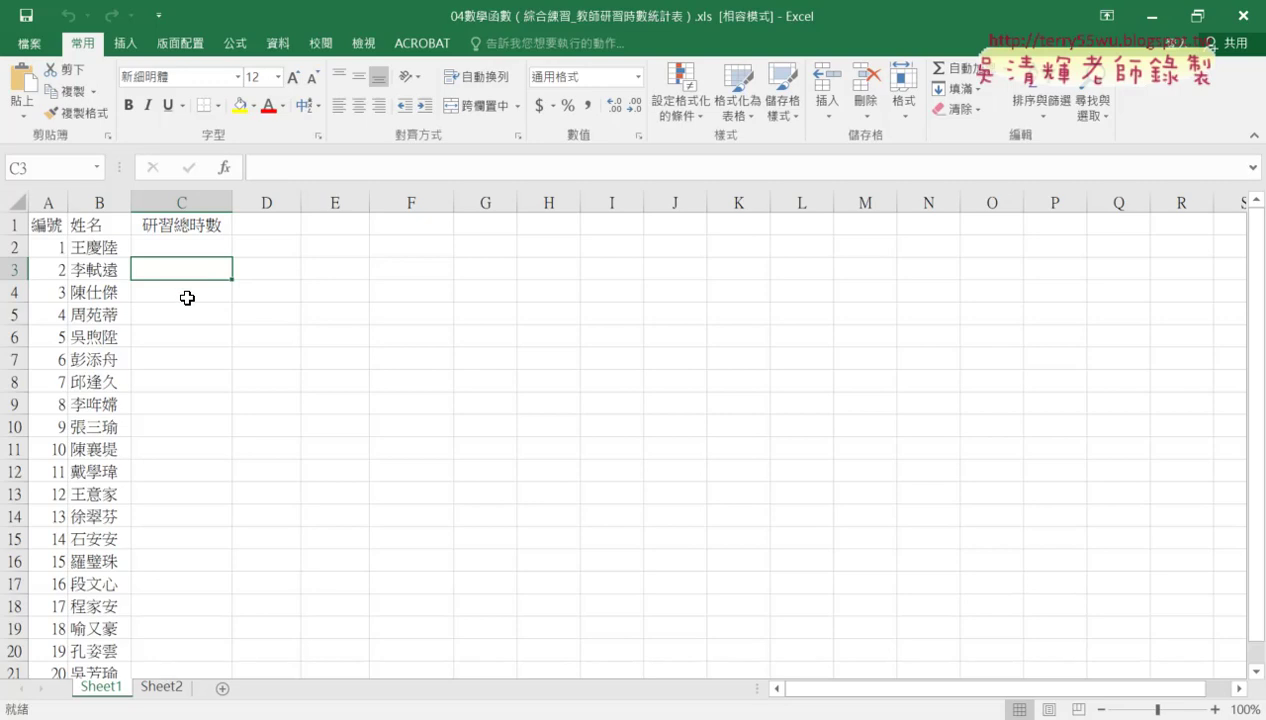
{"action": "left_click", "coordinate": [156, 687]}
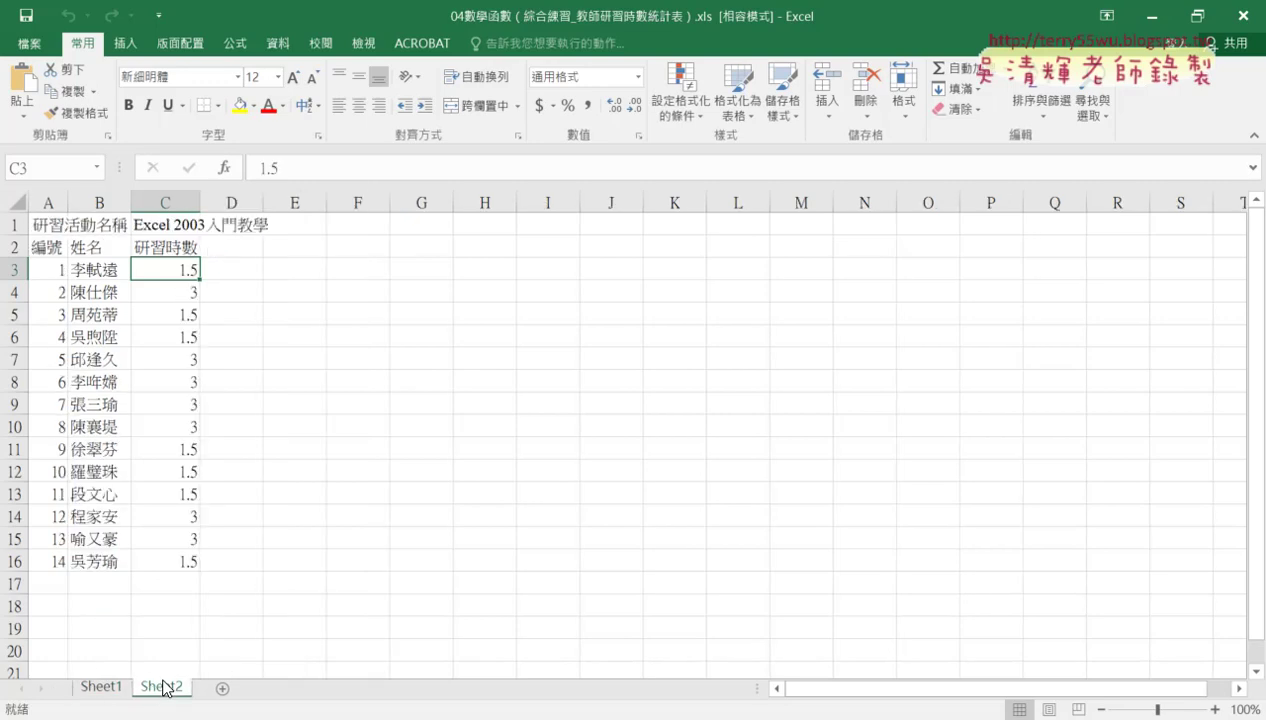
{"action": "left_click", "coordinate": [99, 292]}
{"action": "left_click", "coordinate": [170, 292]}
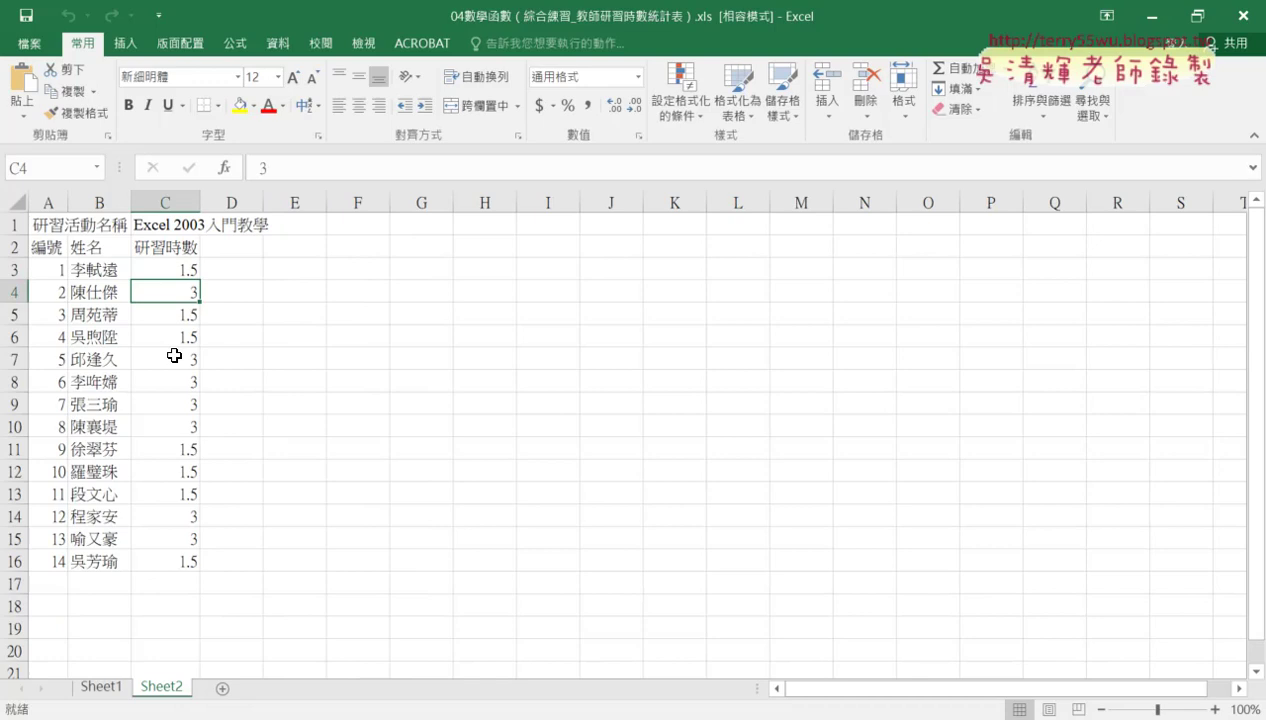
{"action": "left_click", "coordinate": [104, 686]}
{"action": "left_click", "coordinate": [165, 291]}
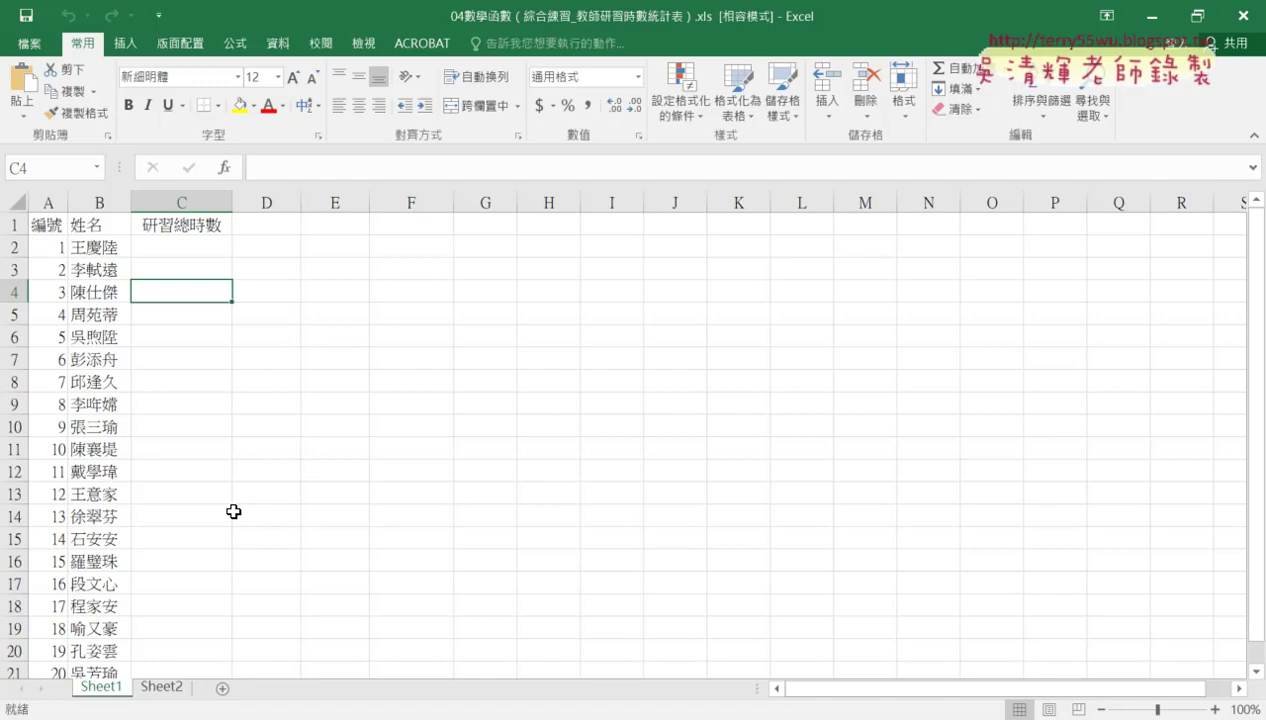
{"action": "left_click", "coordinate": [163, 688]}
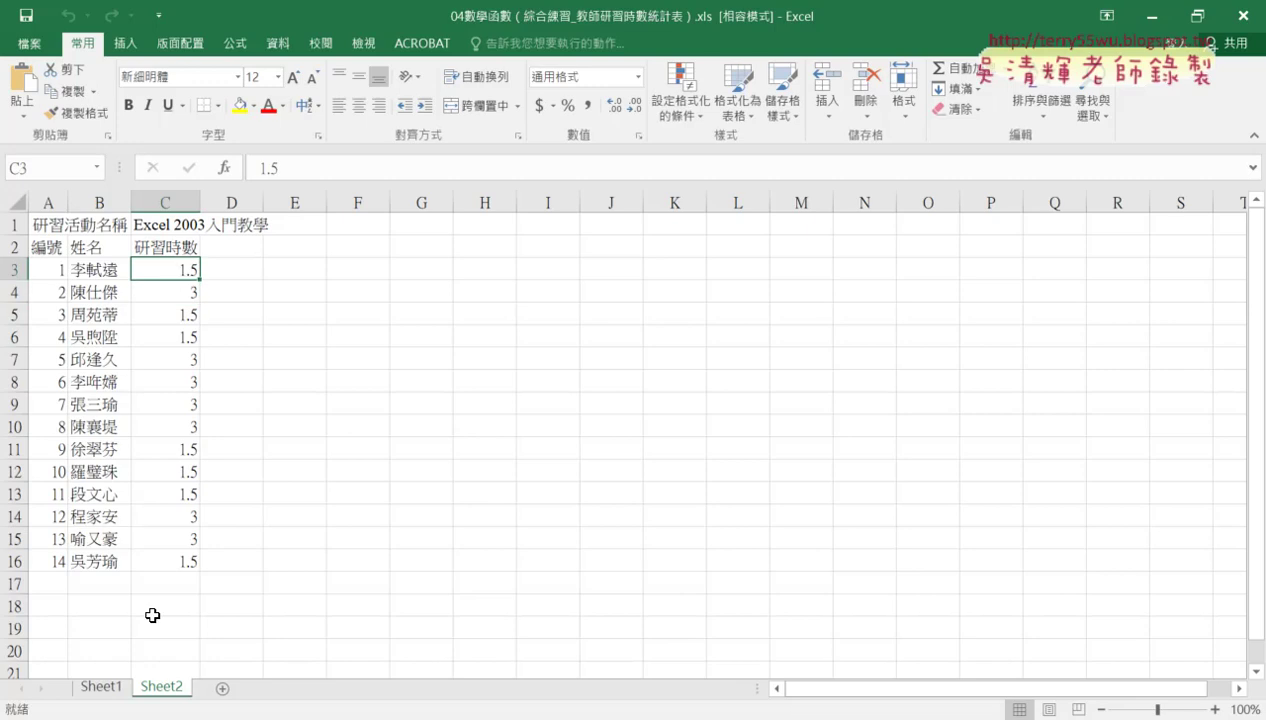
{"action": "left_click", "coordinate": [101, 688]}
{"action": "left_click", "coordinate": [190, 242]}
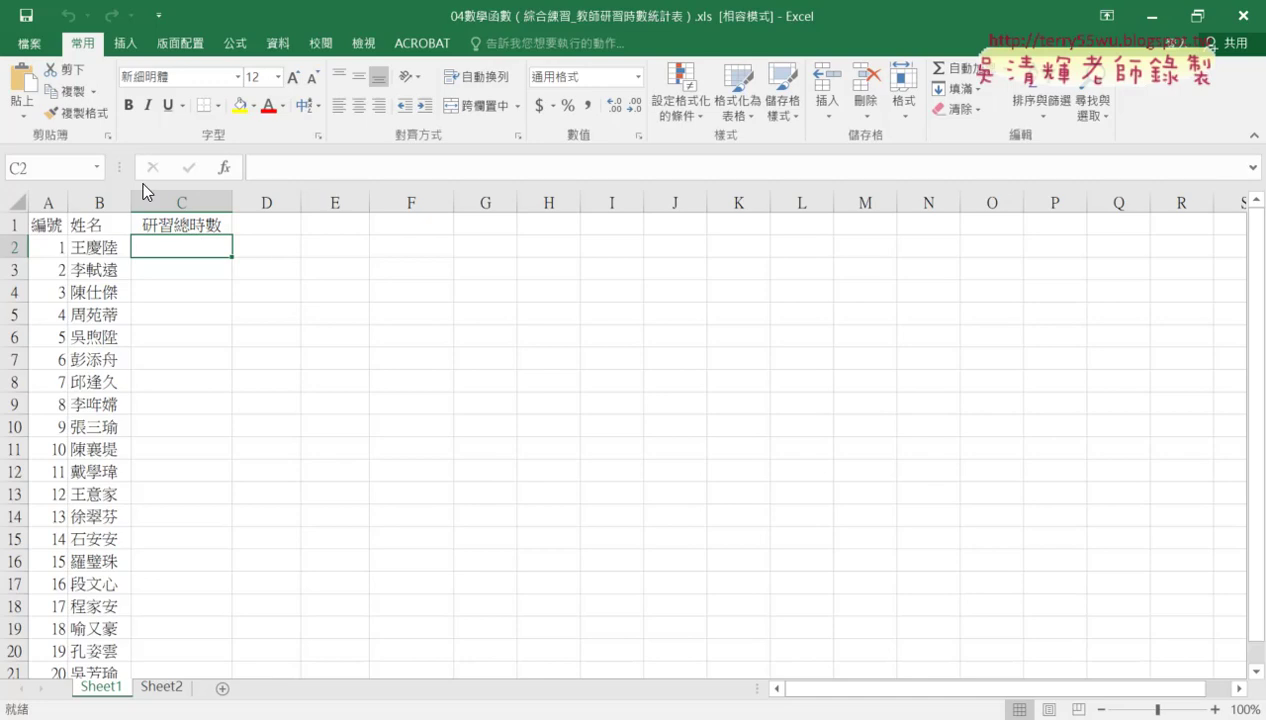
{"action": "left_click", "coordinate": [77, 248]}
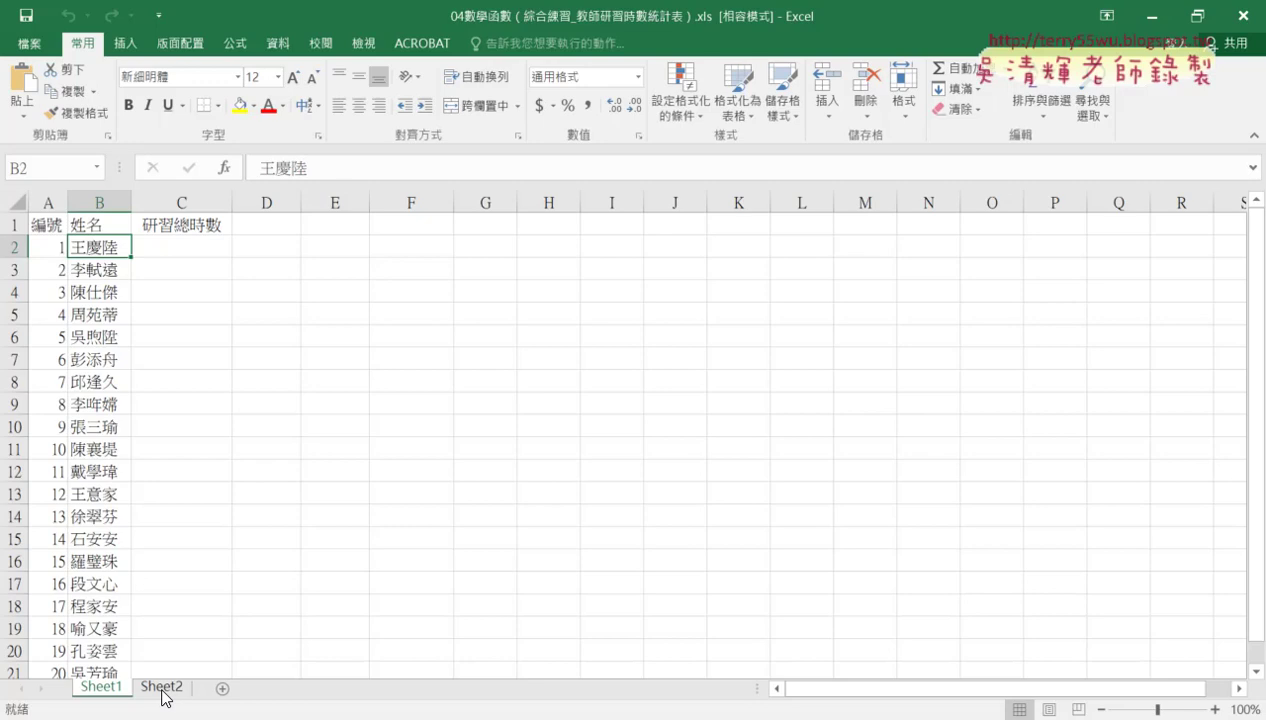
{"action": "left_click", "coordinate": [202, 245]}
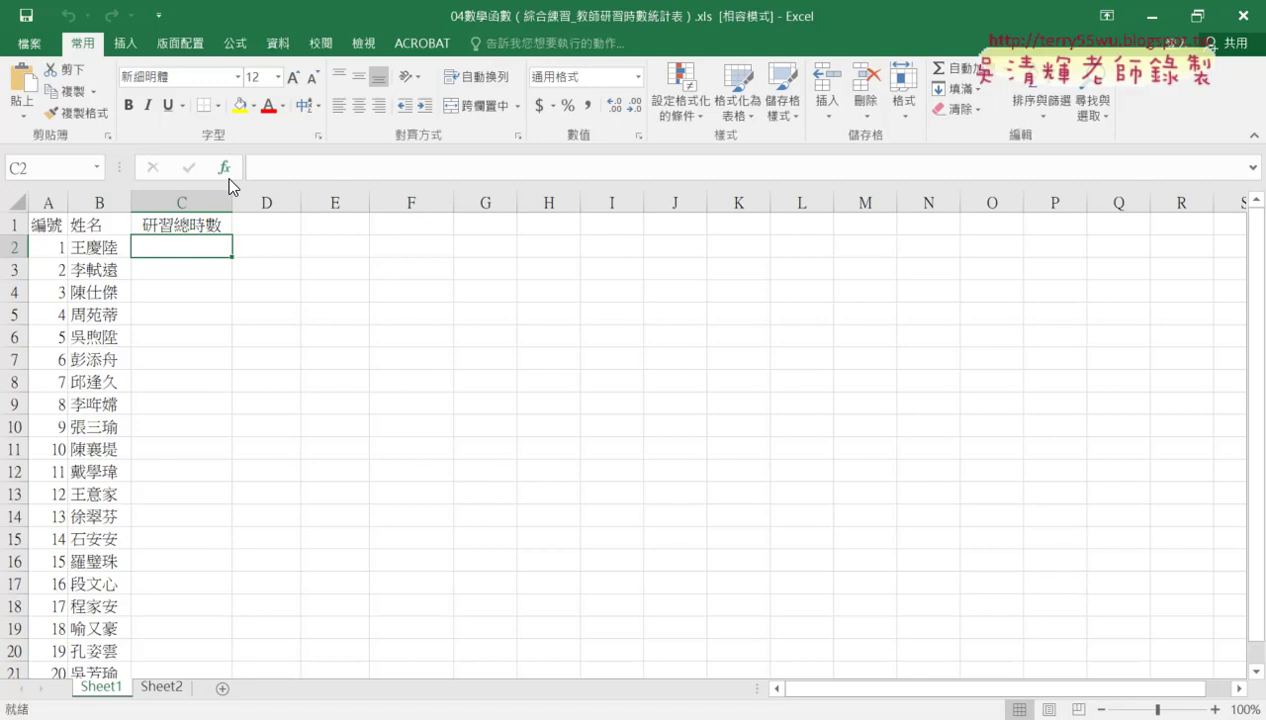
{"action": "left_click", "coordinate": [226, 168]}
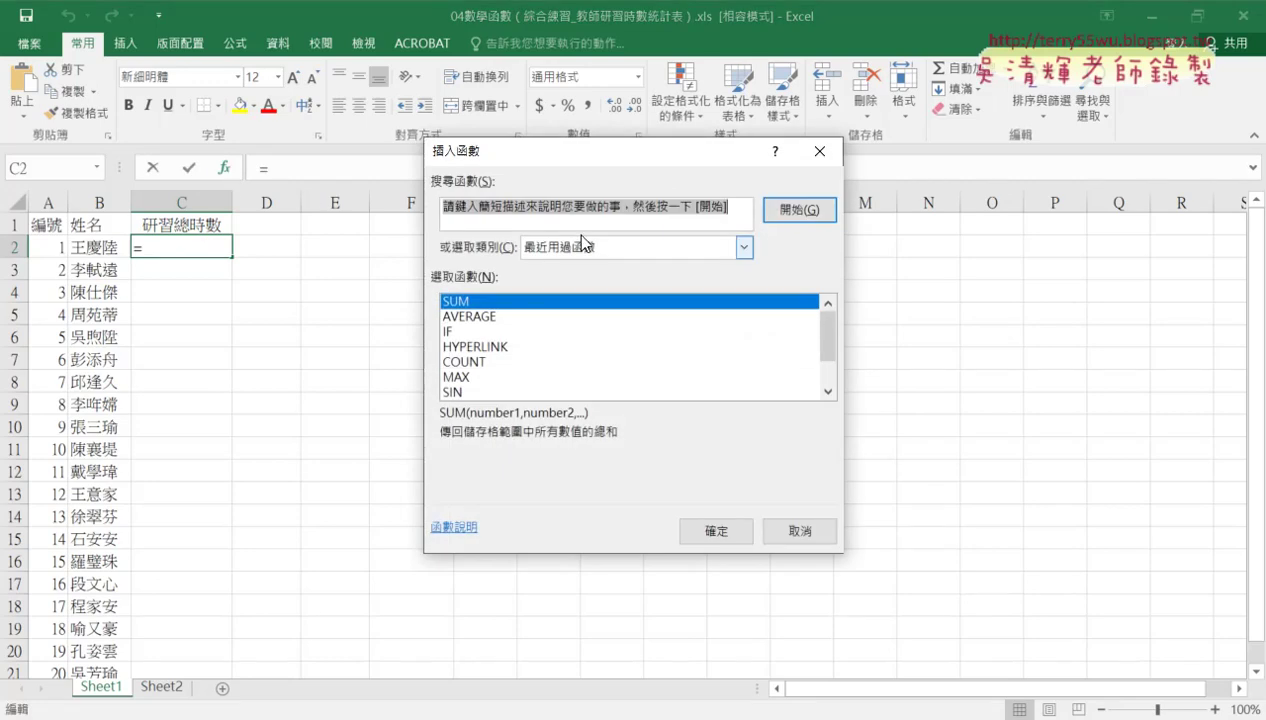
{"action": "left_click", "coordinate": [585, 247]}
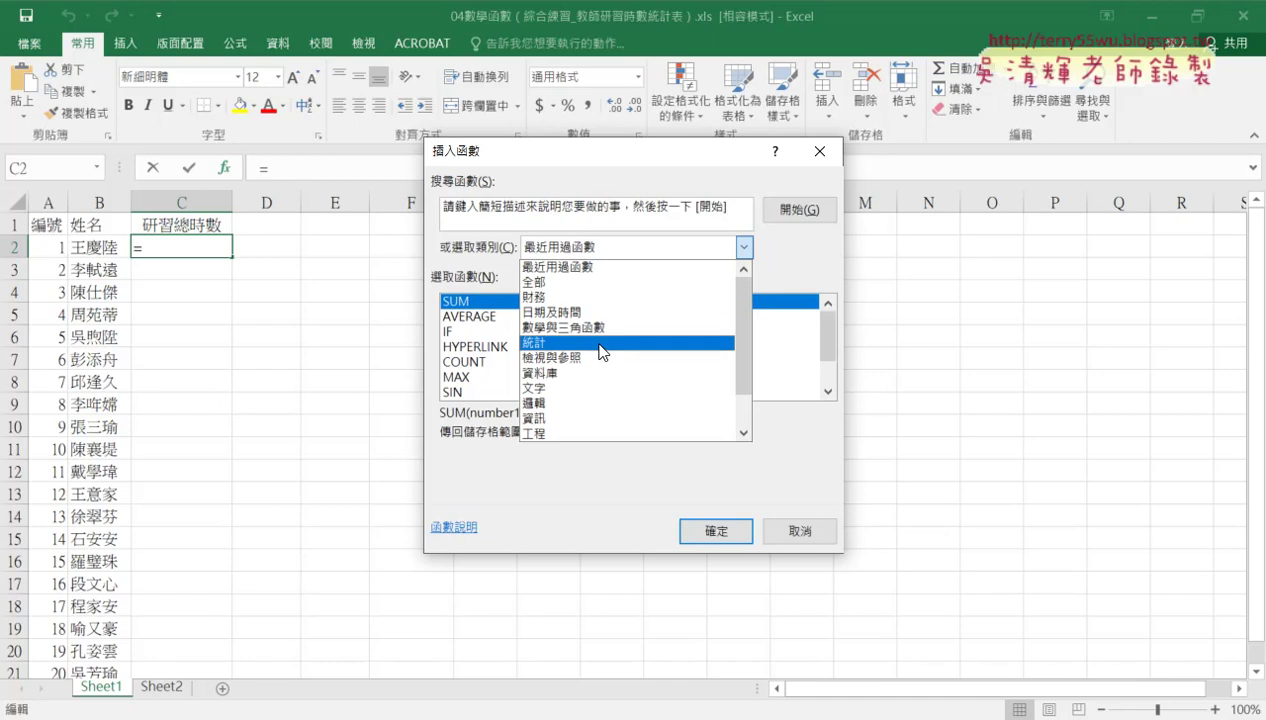
{"action": "left_click", "coordinate": [815, 527]}
{"action": "left_click", "coordinate": [815, 527]}
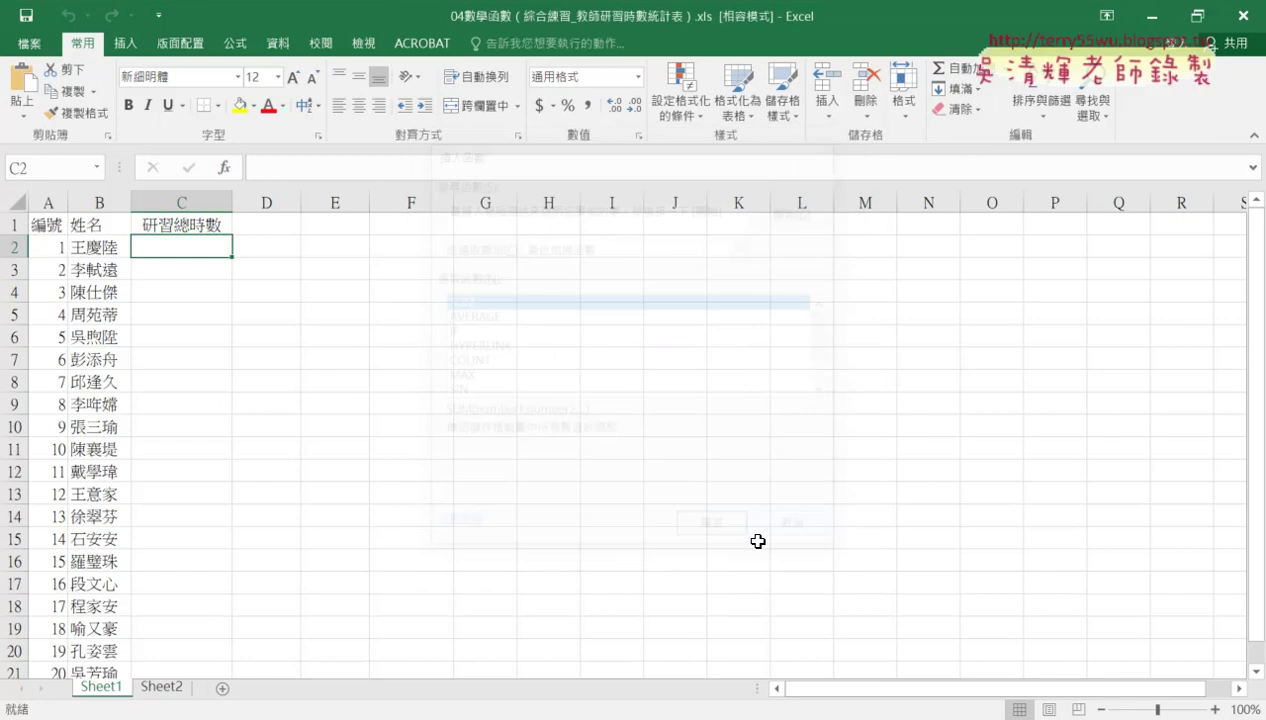
Inspect Sheet2's activity name in C1 and its attendance records in rows 3–16
{"action": "left_click", "coordinate": [183, 688]}
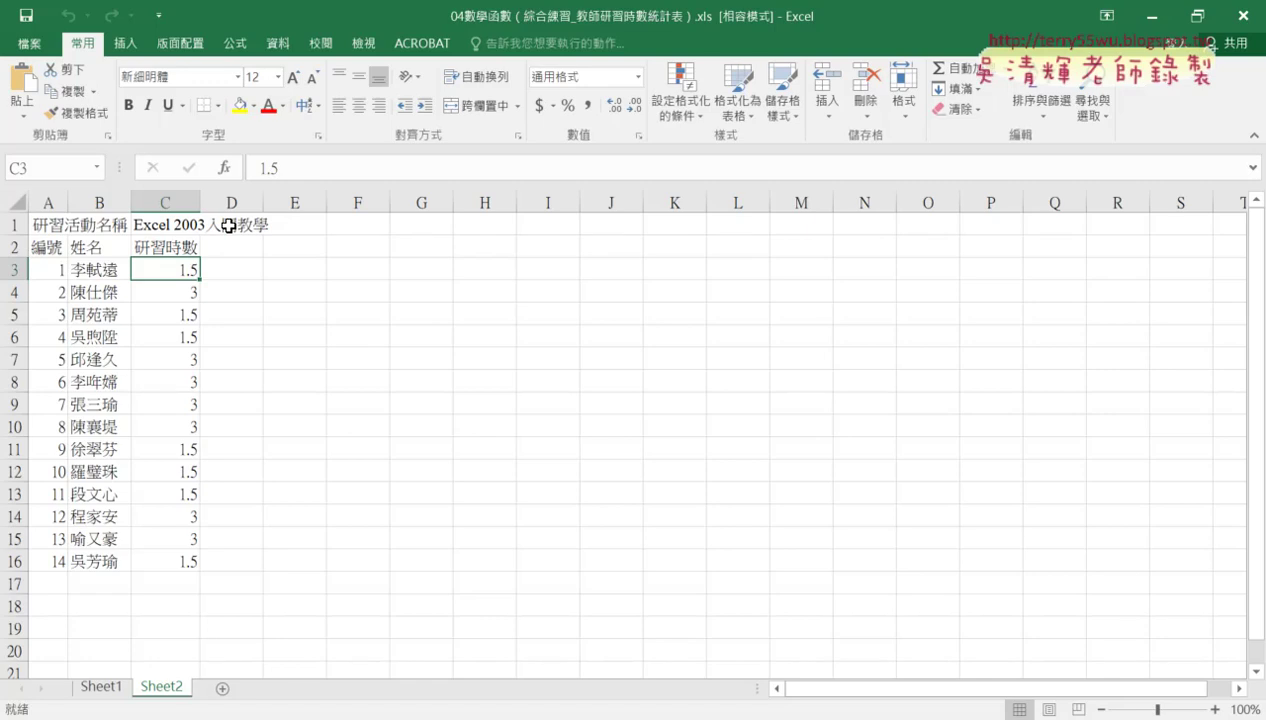
{"action": "left_click", "coordinate": [185, 226]}
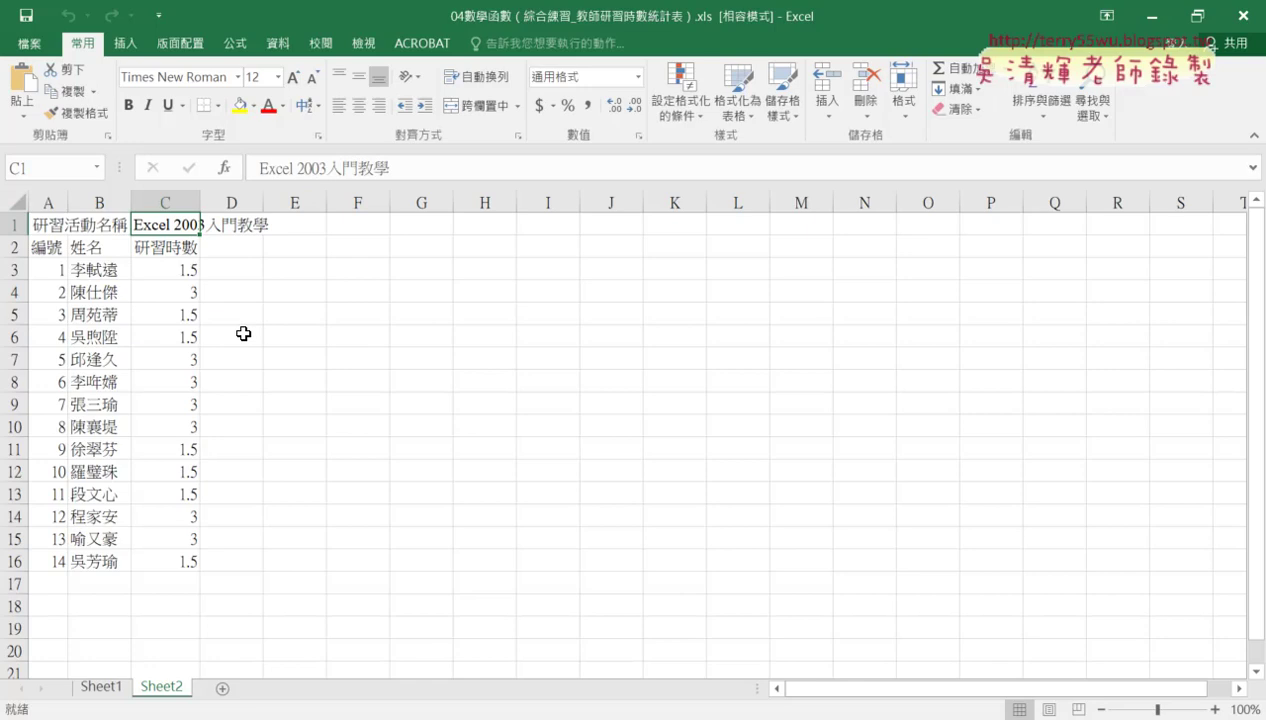
{"action": "left_click", "coordinate": [8, 268]}
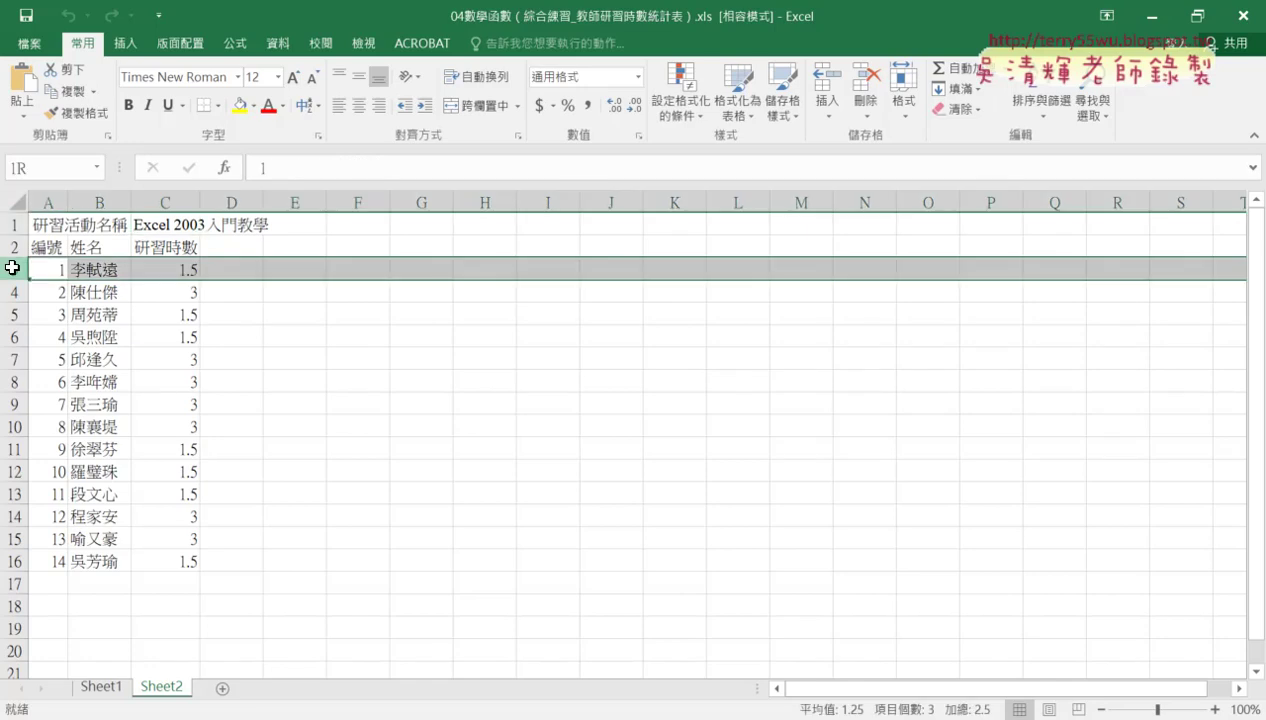
{"action": "left_click", "coordinate": [16, 562]}
{"action": "left_click", "coordinate": [14, 314]}
{"action": "left_click", "coordinate": [14, 268]}
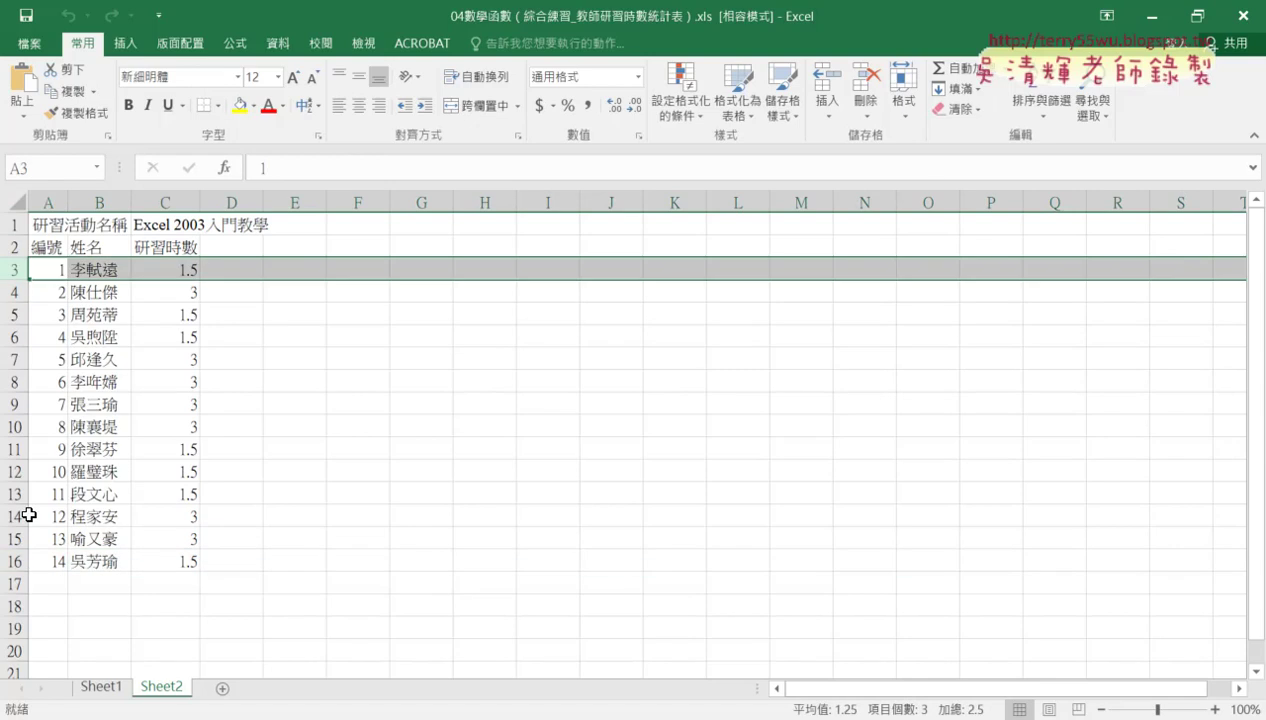
{"action": "left_click", "coordinate": [16, 562]}
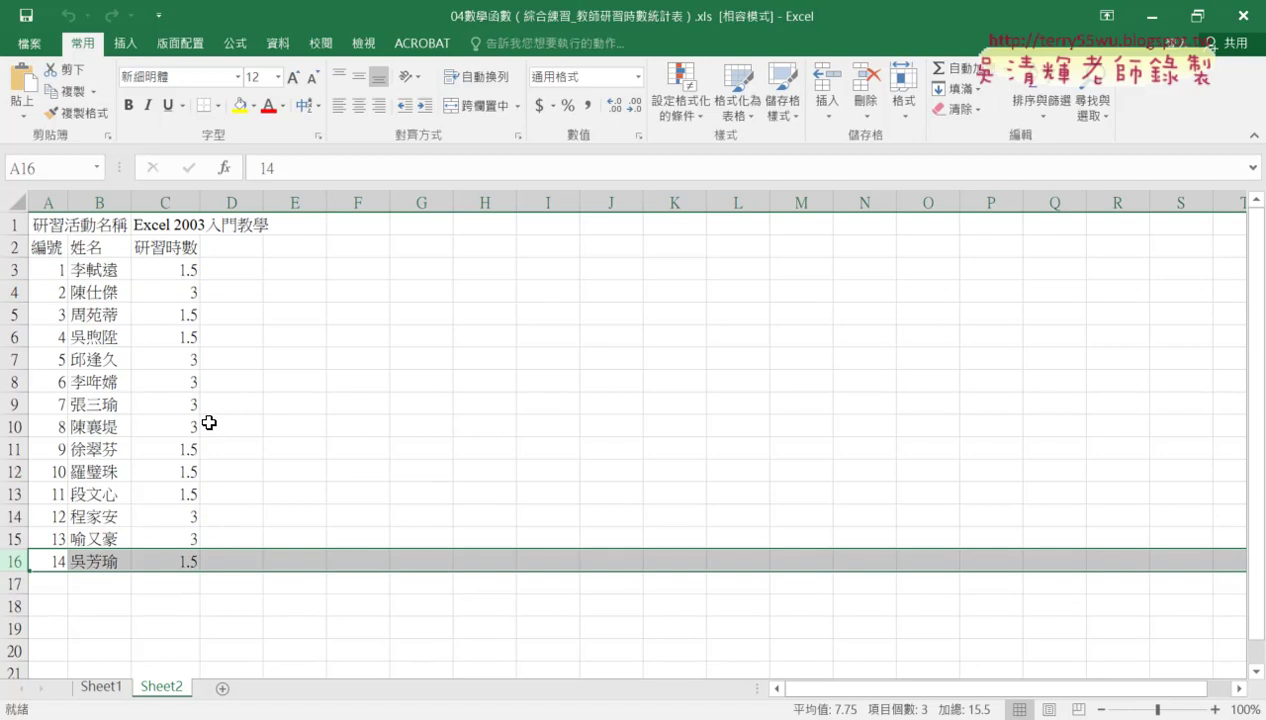
Start duplicating Sheet2 by dragging a copy of its tab to the right
{"action": "left_click", "coordinate": [184, 224]}
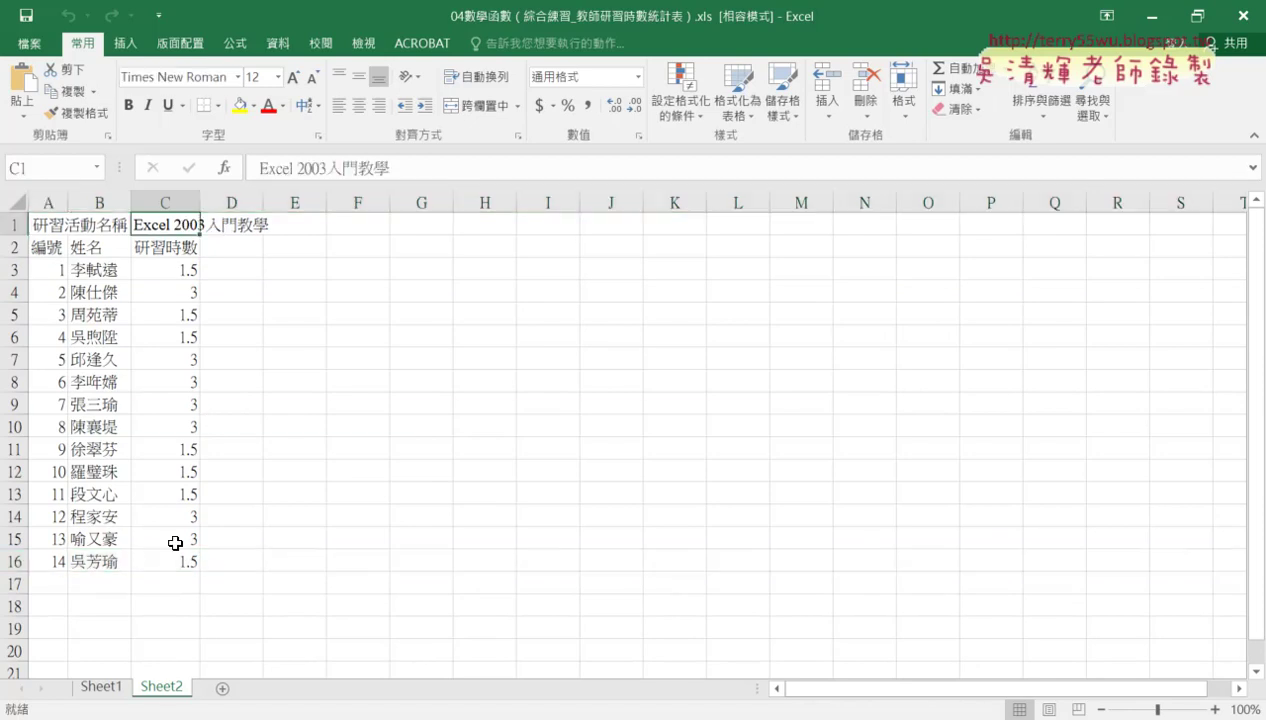
{"action": "left_click_drag", "start_coordinate": [170, 697], "coordinate": [227, 690]}
{"action": "left_click_drag", "start_coordinate": [227, 690], "coordinate": [270, 688]}
Drop the copy of Sheet2 after it, creating the sheet Sheet2 (2)
{"action": "left_click_drag", "start_coordinate": [270, 688], "coordinate": [306, 690]}
{"action": "left_click_drag", "start_coordinate": [306, 690], "coordinate": [303, 691]}
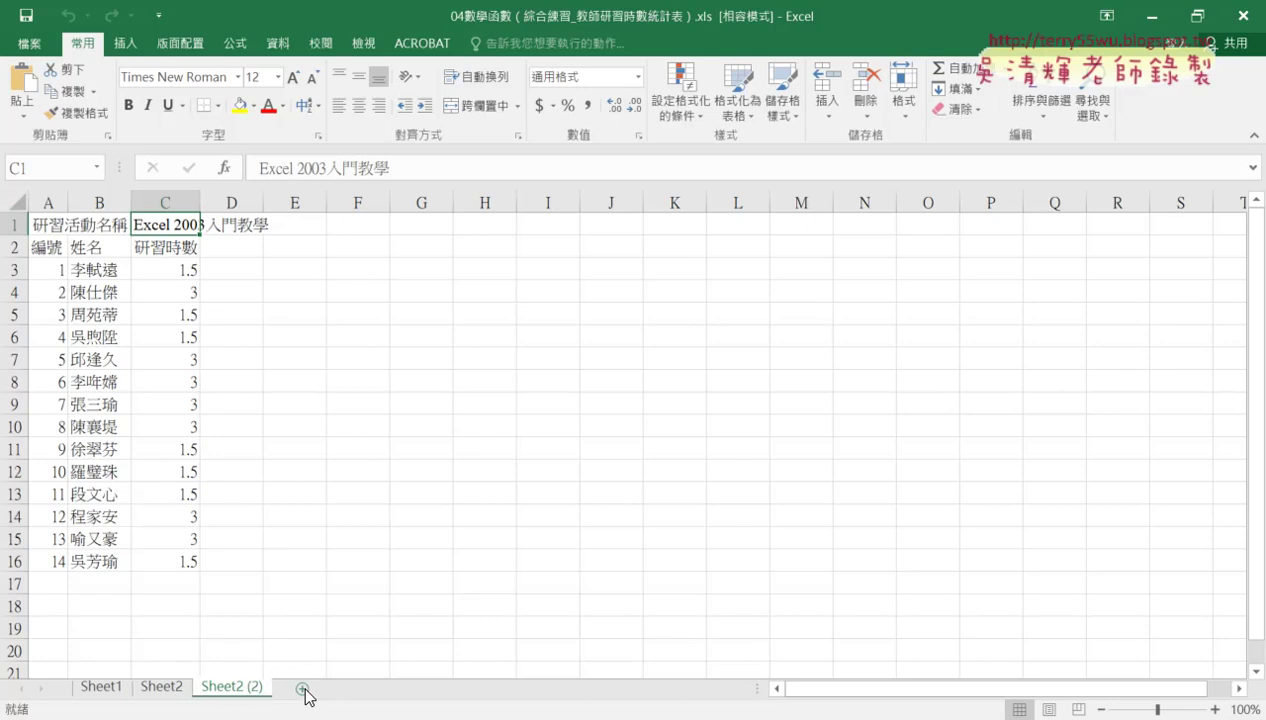
{"action": "left_click", "coordinate": [160, 688]}
{"action": "left_click", "coordinate": [200, 690]}
{"action": "left_click", "coordinate": [185, 690]}
{"action": "left_click", "coordinate": [225, 690]}
Rename the Sheet2 (2) tab to Sheet3
{"action": "double_click", "coordinate": [233, 690]}
{"action": "left_click_drag", "start_coordinate": [228, 688], "coordinate": [264, 687]}
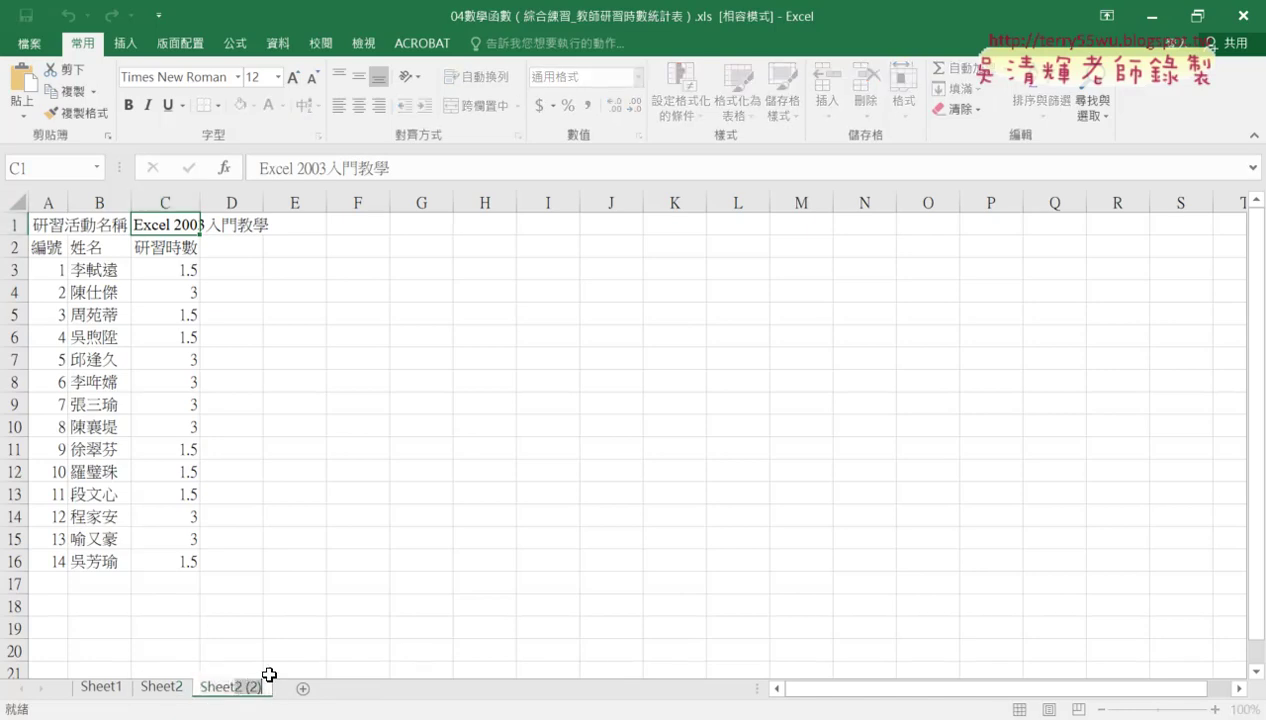
{"action": "type", "text": "3"}
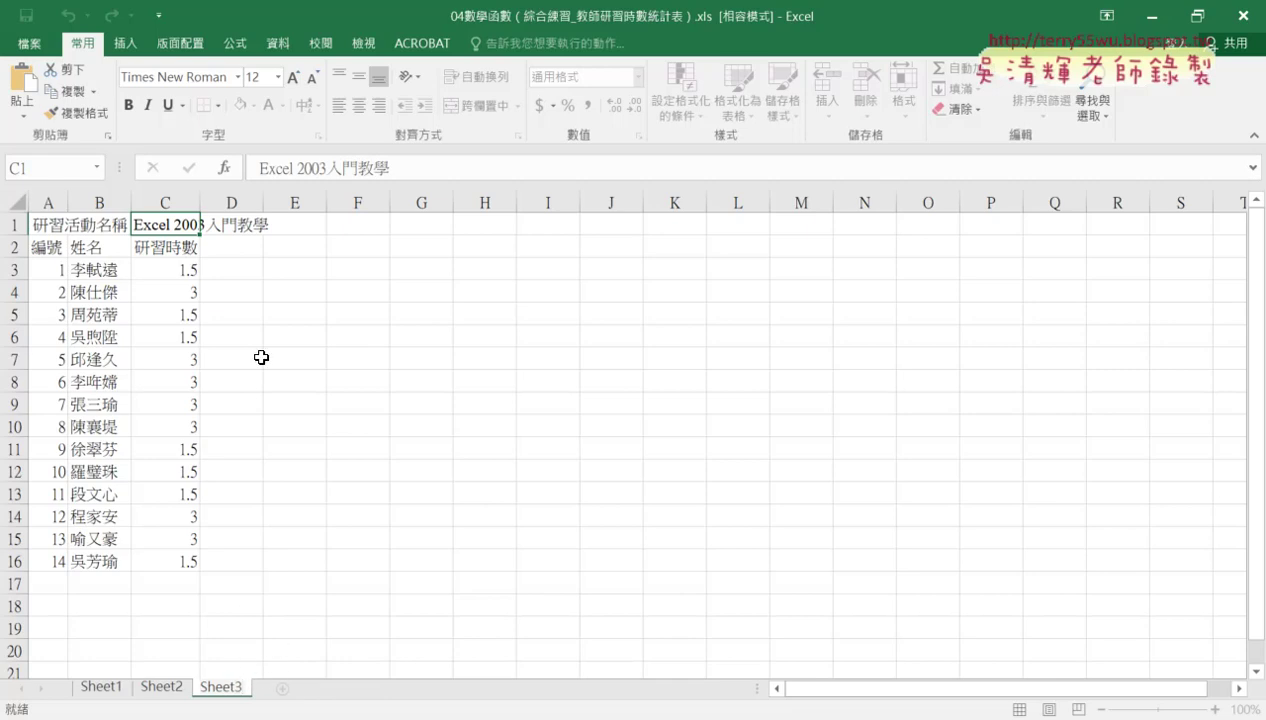
Change C1's title from 'Excel 2003入門教學' to 'Excel 2003進階教學'
{"action": "left_click", "coordinate": [350, 170]}
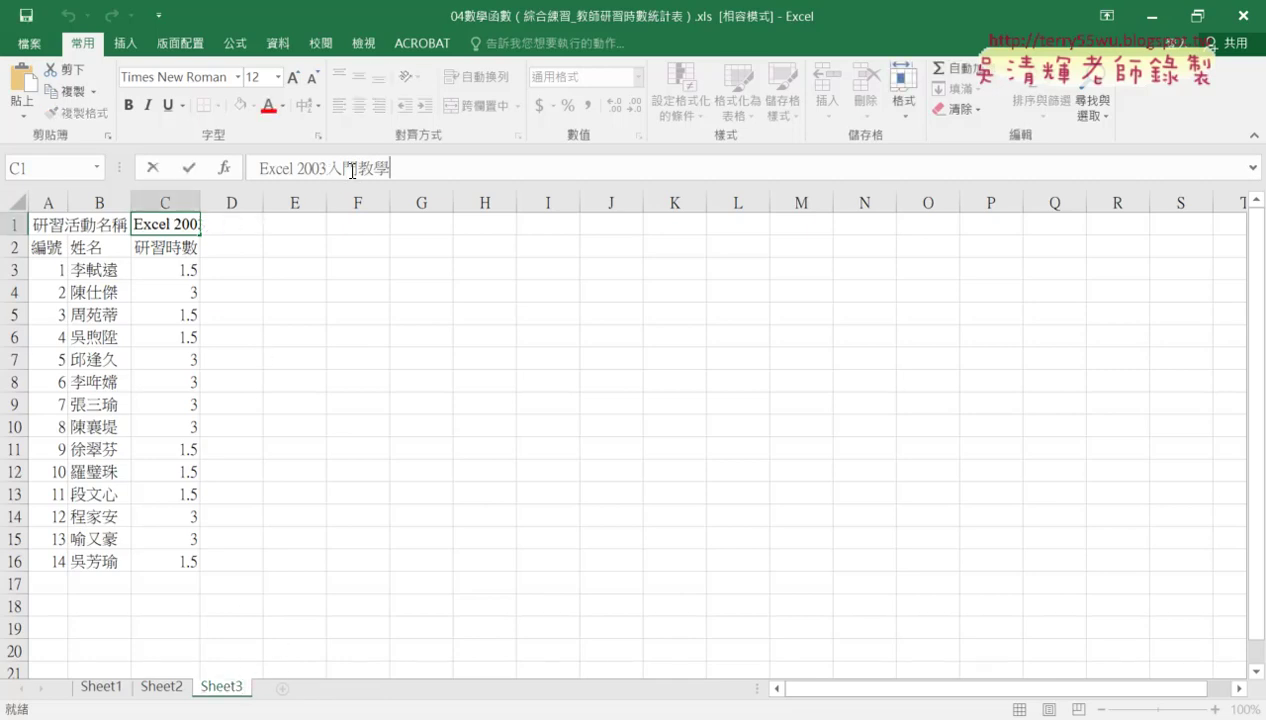
{"action": "left_click_drag", "start_coordinate": [356, 170], "coordinate": [324, 168]}
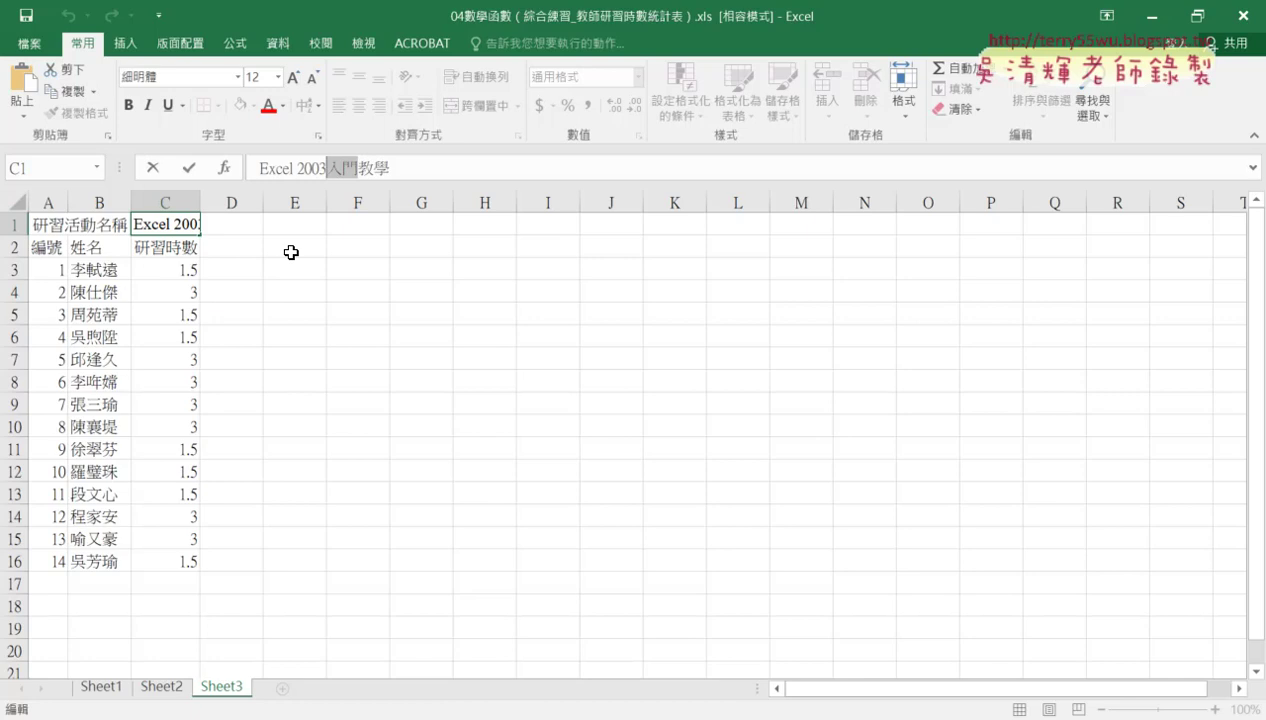
{"action": "type", "text": "進"}
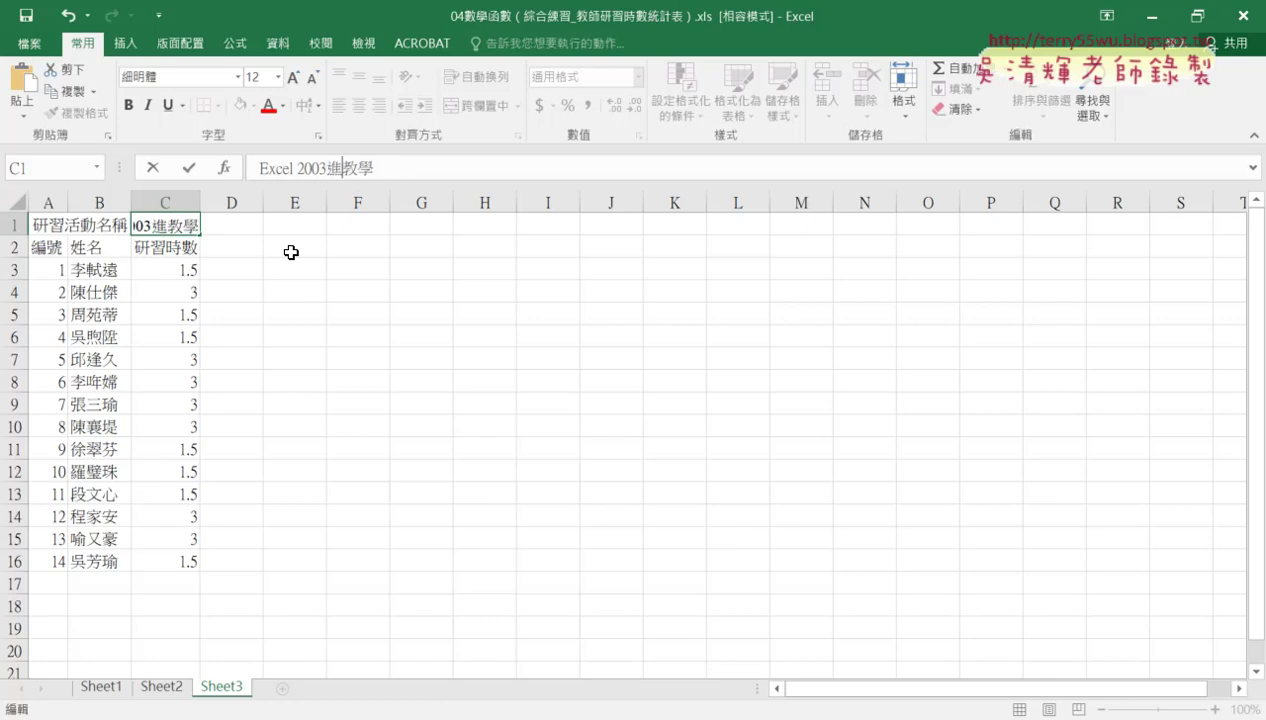
{"action": "type", "text": "階"}
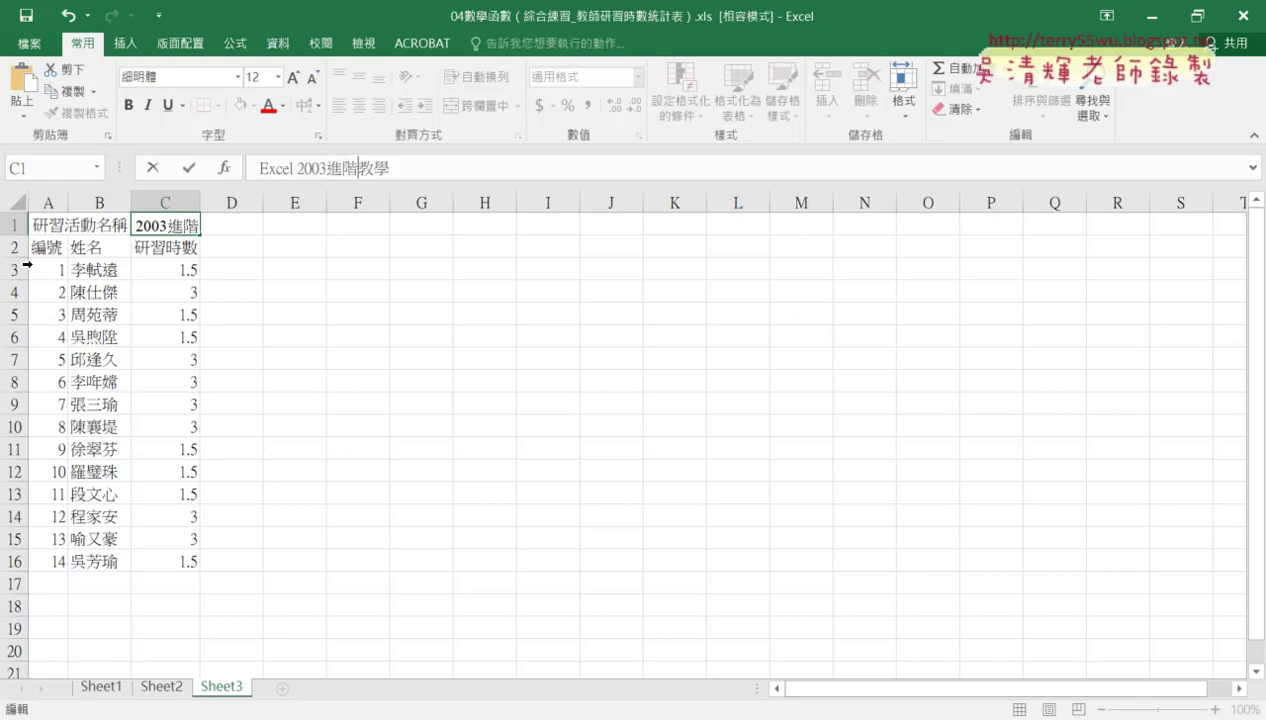
{"action": "left_click", "coordinate": [15, 269]}
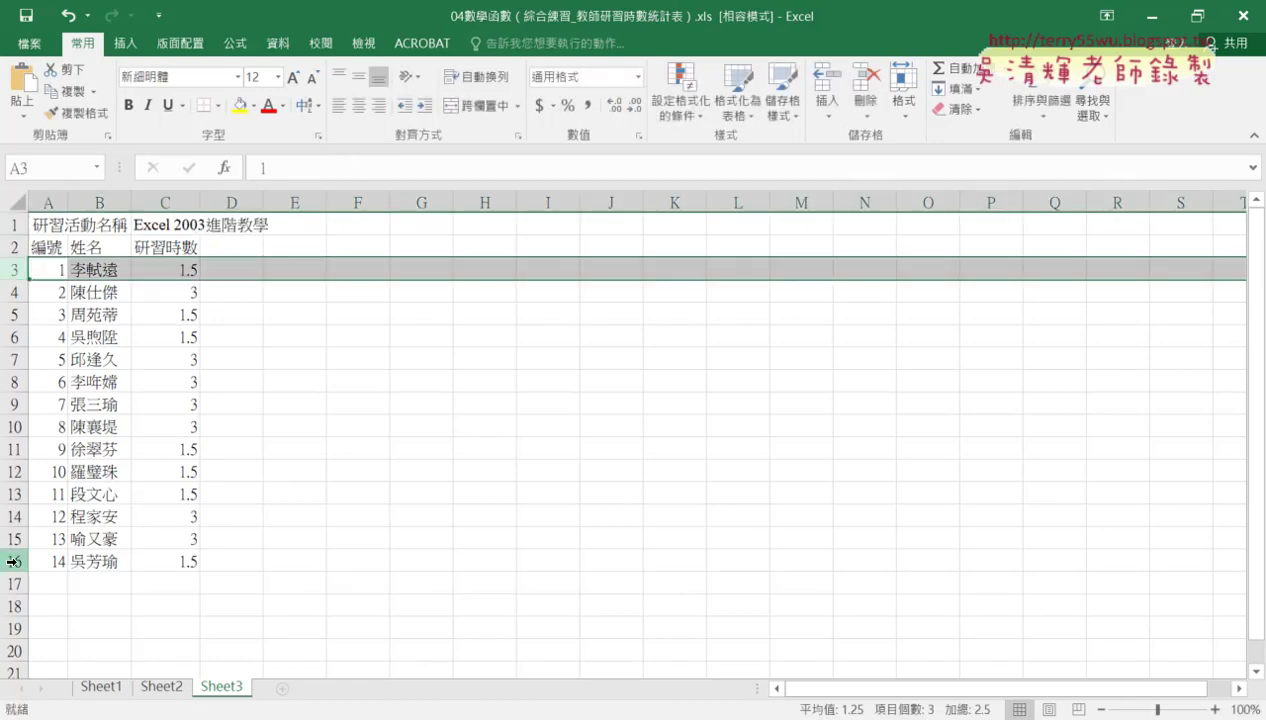
Delete row 3, the first attendee's record
{"action": "left_click", "coordinate": [15, 556]}
{"action": "left_click", "coordinate": [11, 270]}
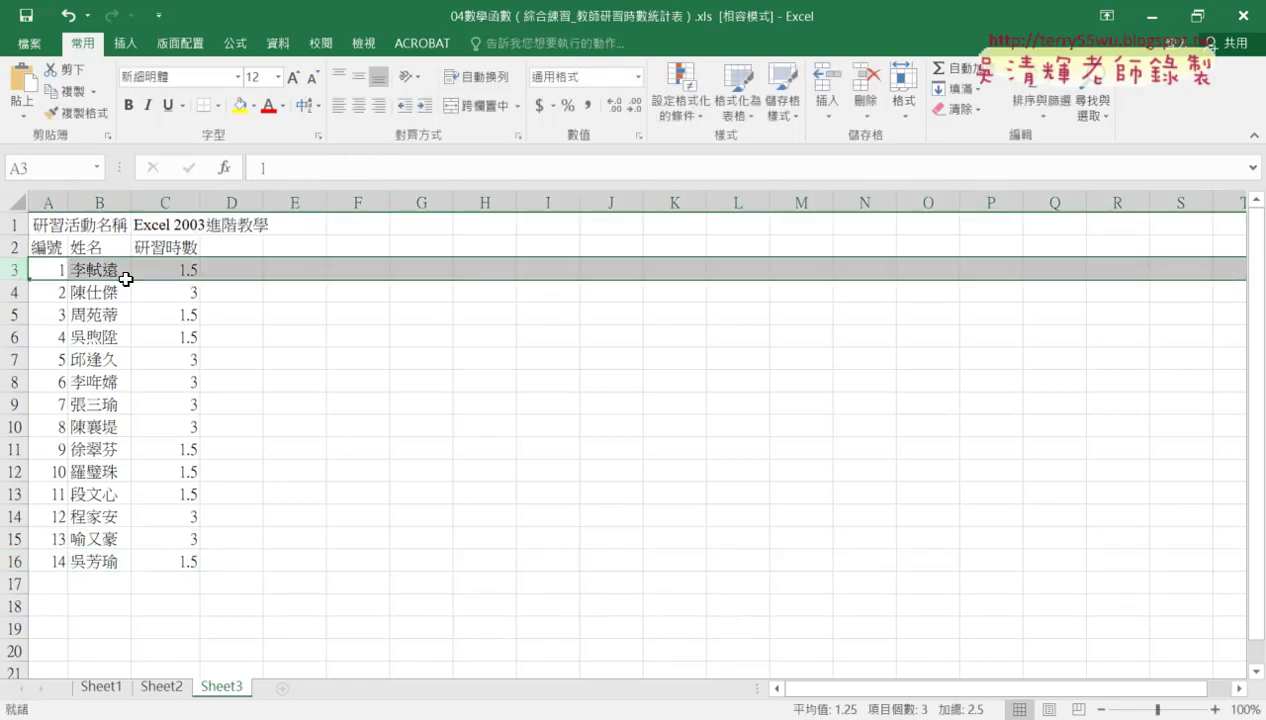
{"action": "right_click", "coordinate": [208, 271]}
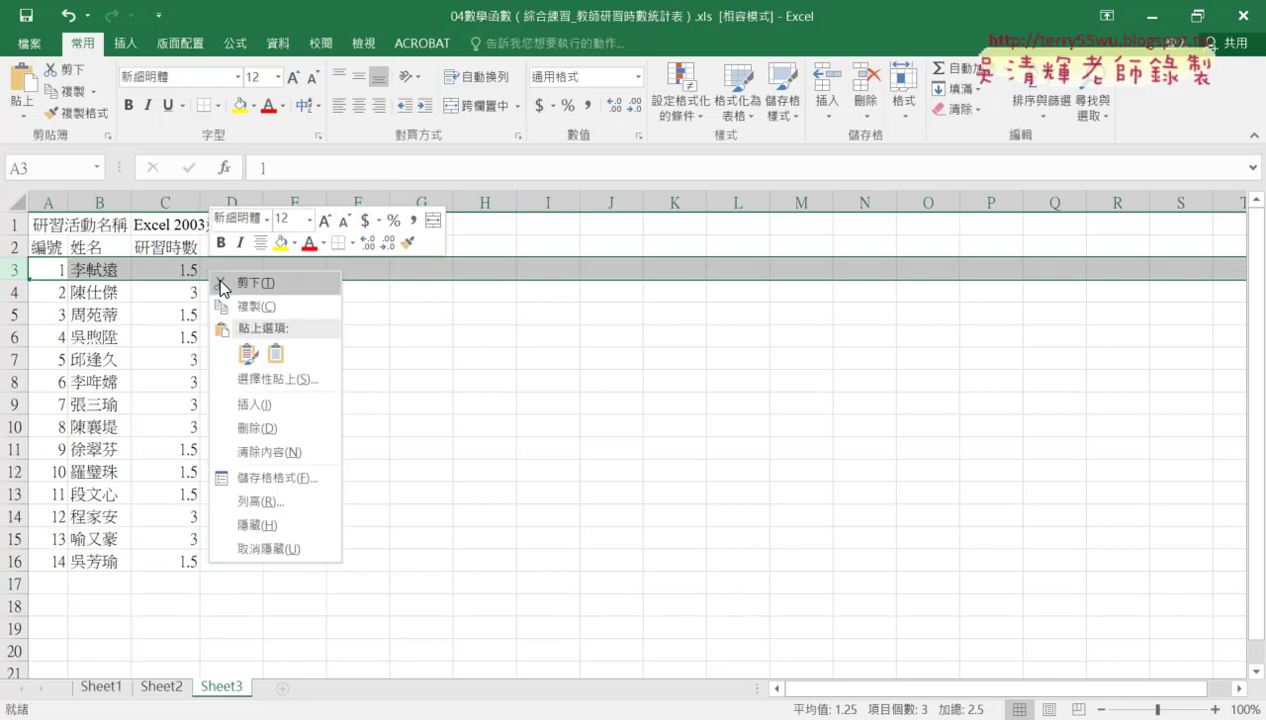
{"action": "left_click", "coordinate": [284, 428]}
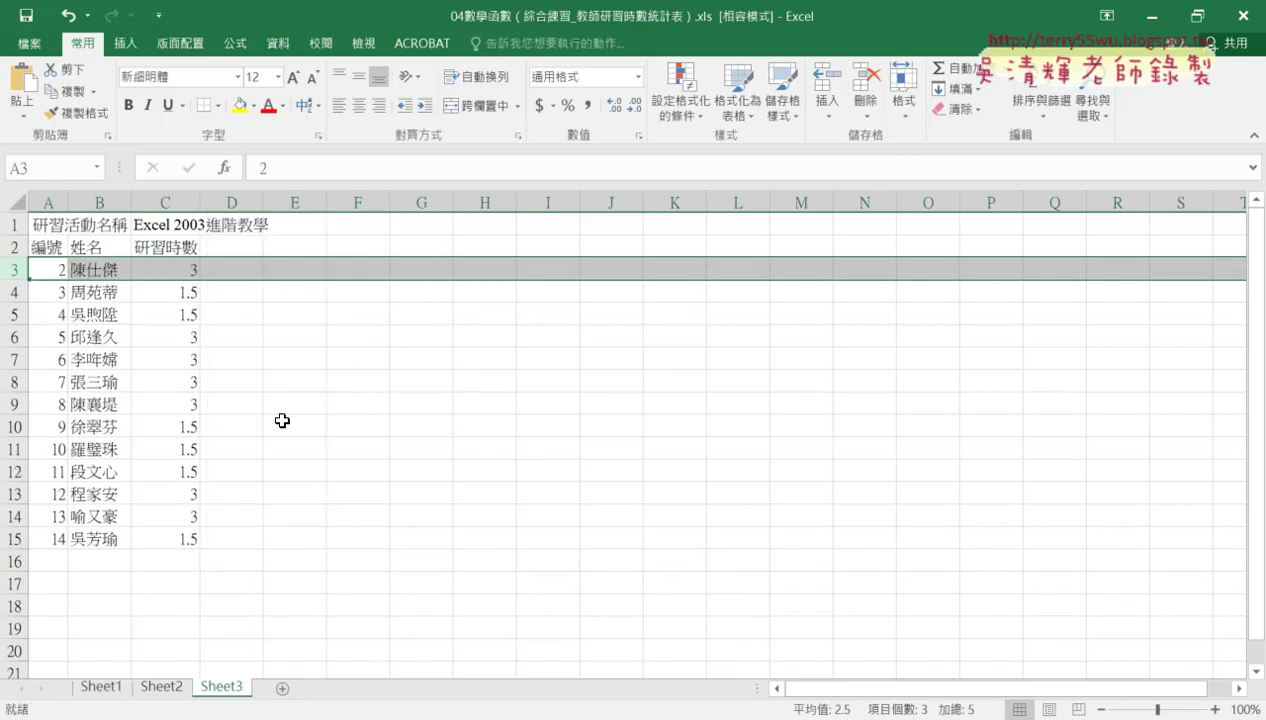
Delete the last attendee's row 15, then select the old numbers in A3:A14
{"action": "left_click", "coordinate": [18, 537]}
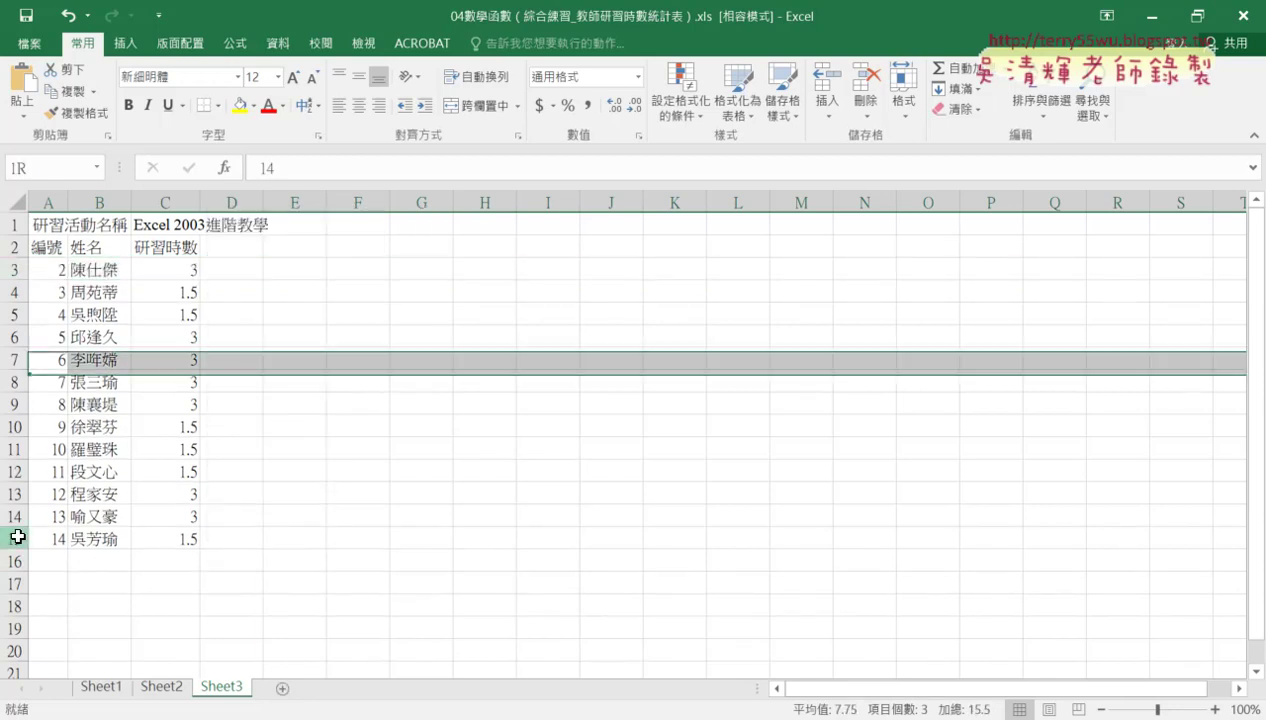
{"action": "right_click", "coordinate": [164, 545]}
{"action": "left_click", "coordinate": [225, 403]}
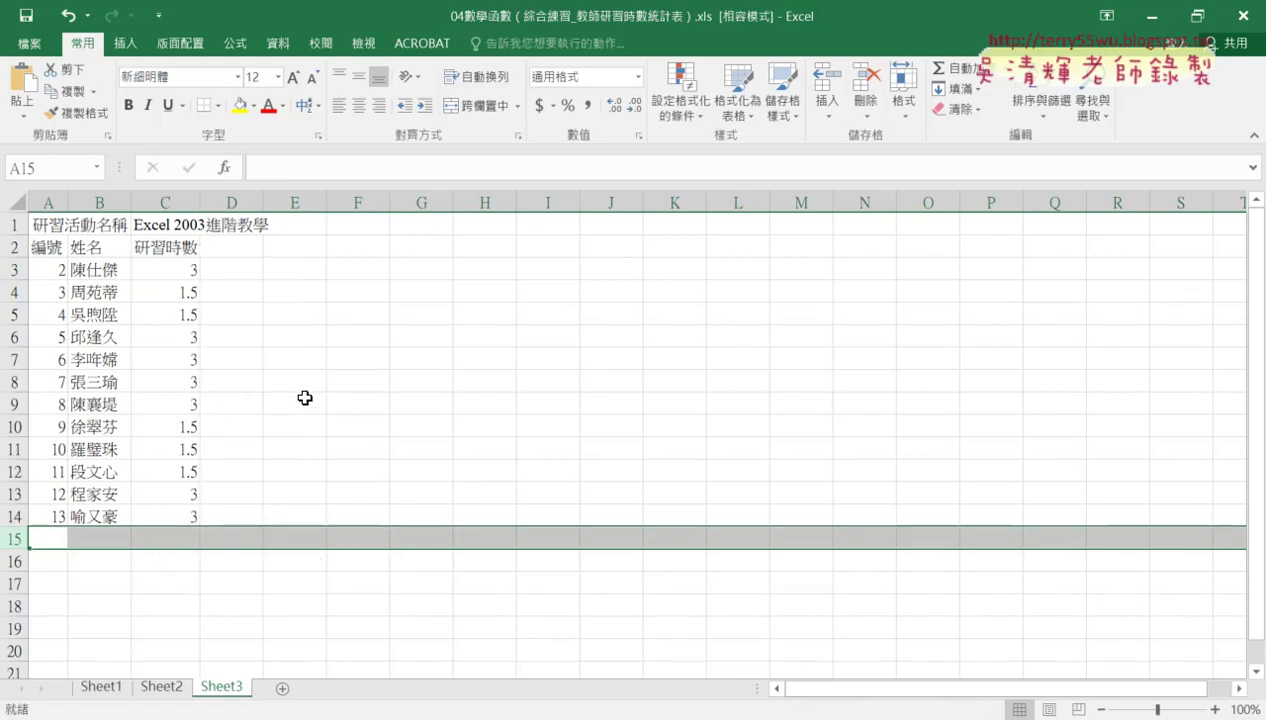
{"action": "left_click", "coordinate": [304, 398]}
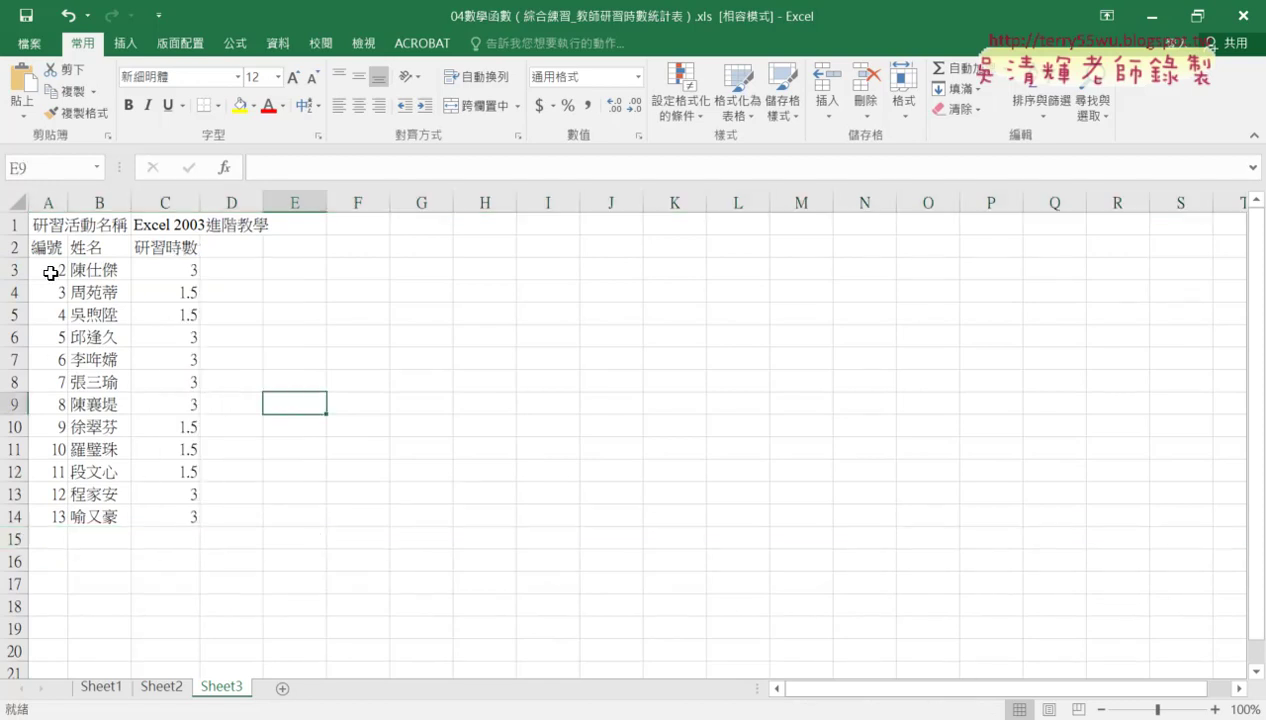
{"action": "mouse_move", "coordinate": [50, 269]}
{"action": "left_mouse_down"}
{"action": "mouse_move", "coordinate": [63, 530]}
{"action": "mouse_move", "coordinate": [64, 511]}
{"action": "left_mouse_up"}
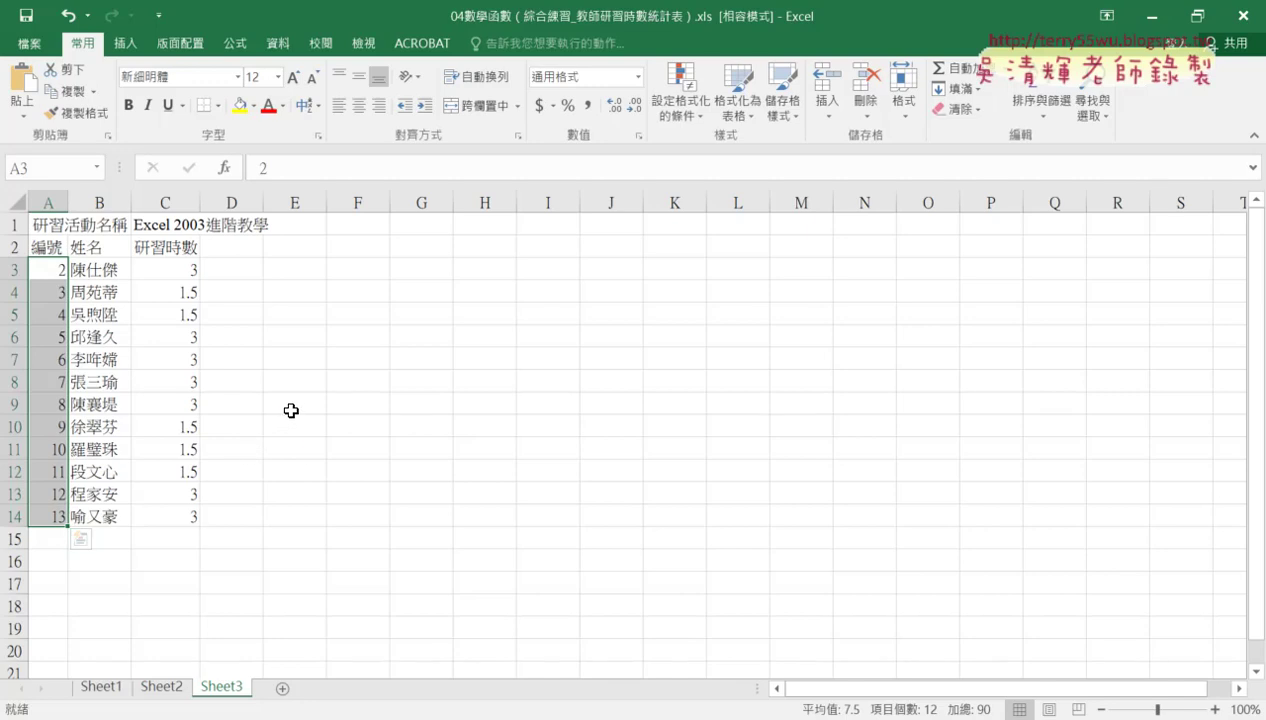
Clear A3:A14, enter 1 in A3 and copy it down to A14
{"action": "key", "text": "Delete"}
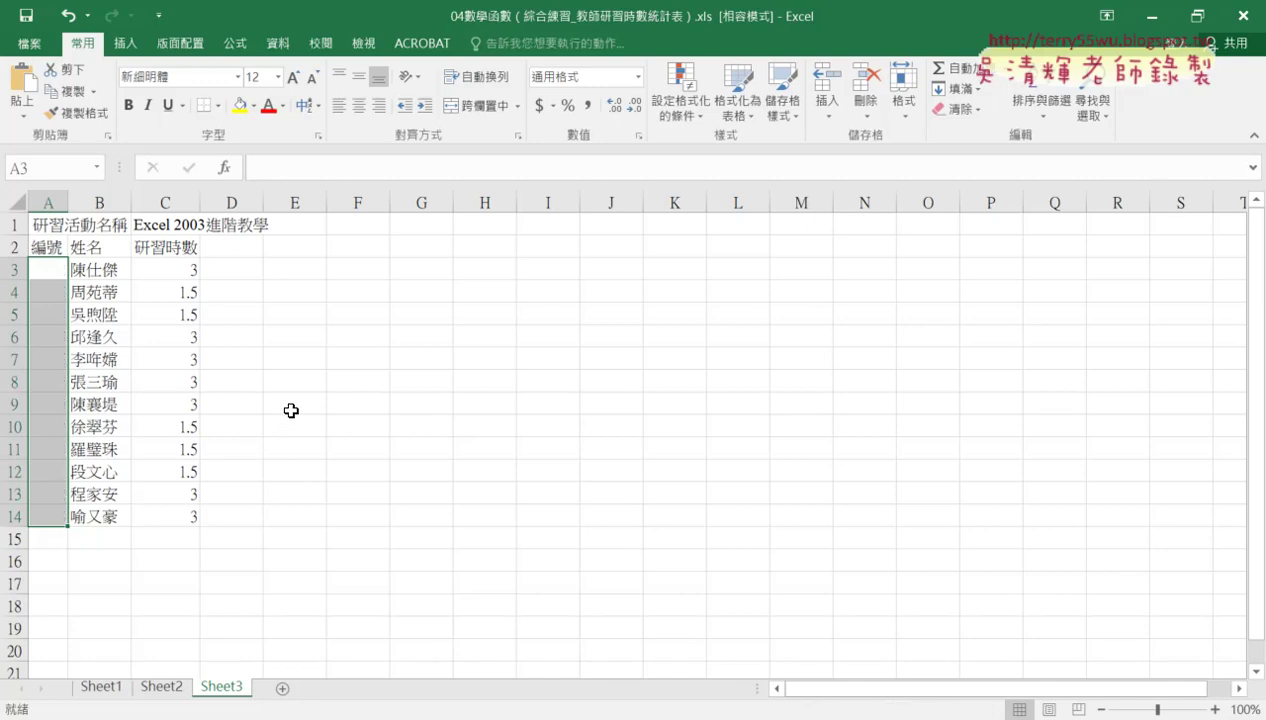
{"action": "left_click", "coordinate": [57, 269]}
{"action": "type", "text": "1"}
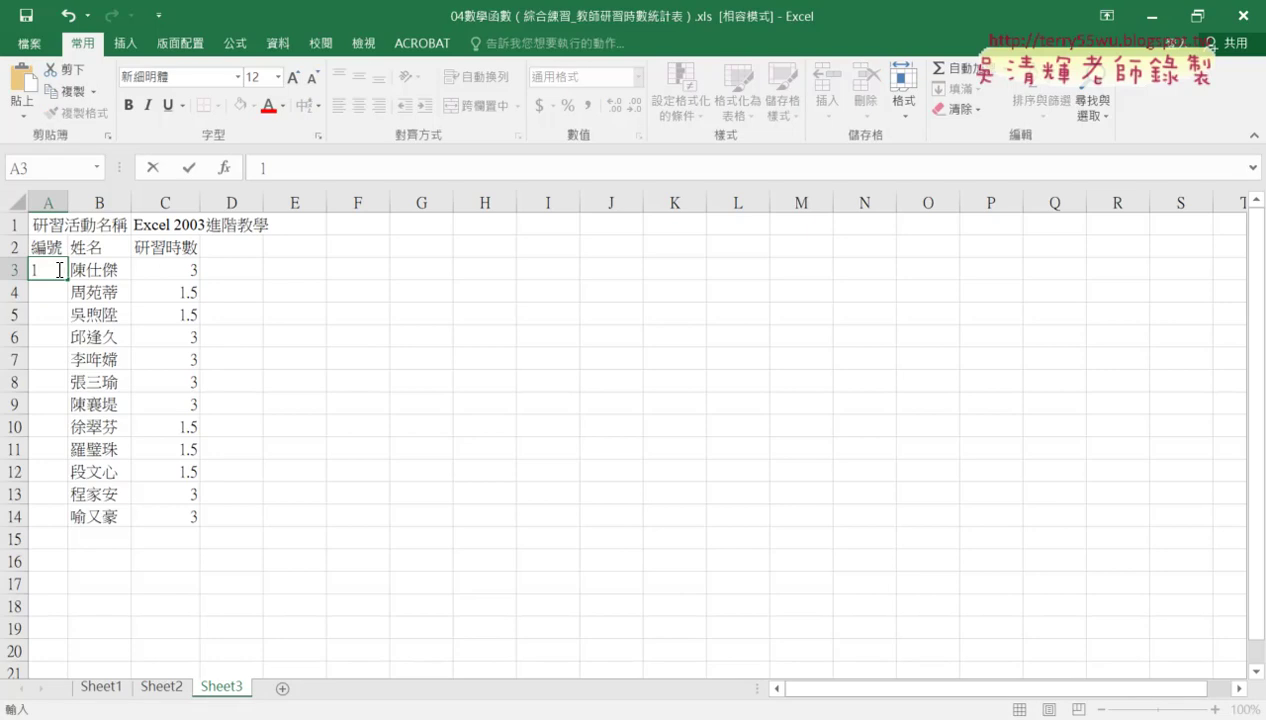
{"action": "left_click", "coordinate": [57, 295]}
{"action": "left_click", "coordinate": [57, 270]}
{"action": "type", "text": "1"}
{"action": "key", "text": "ctrl+Return"}
{"action": "left_click_drag", "start_coordinate": [67, 280], "coordinate": [44, 520]}
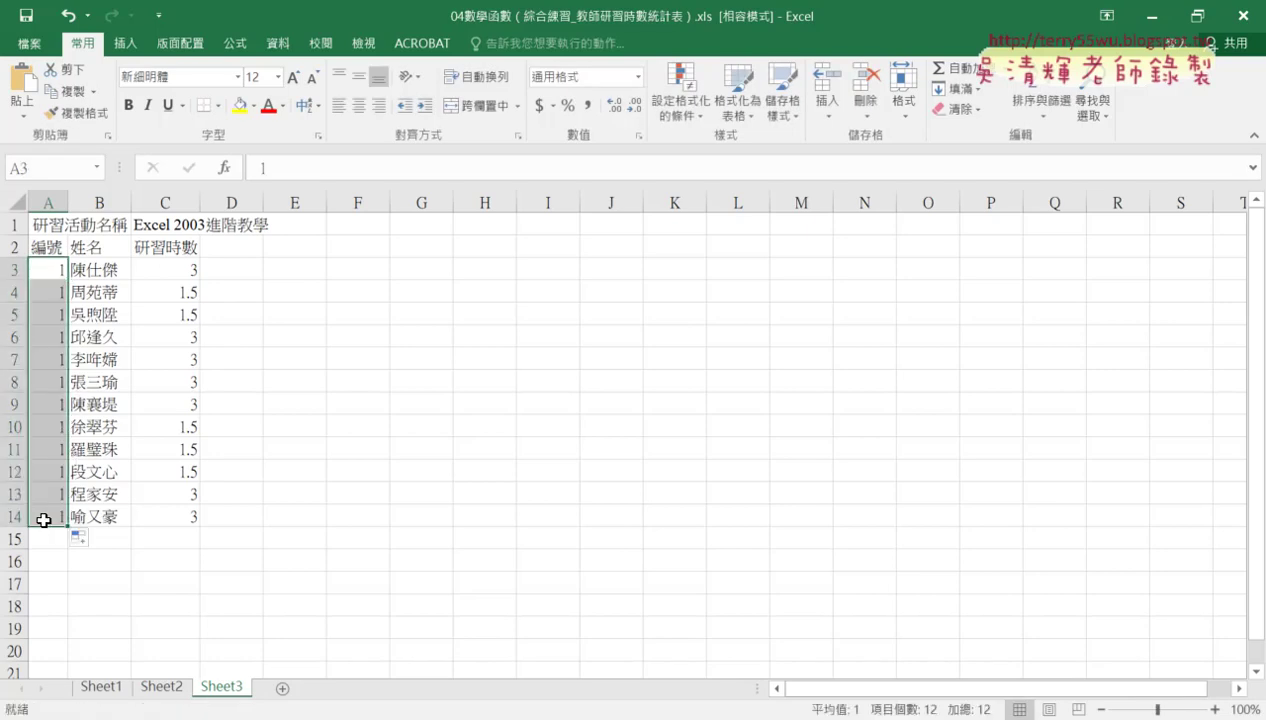
Replace the copied 1s with a 1–12 number series in A3:A14
{"action": "left_click", "coordinate": [62, 271]}
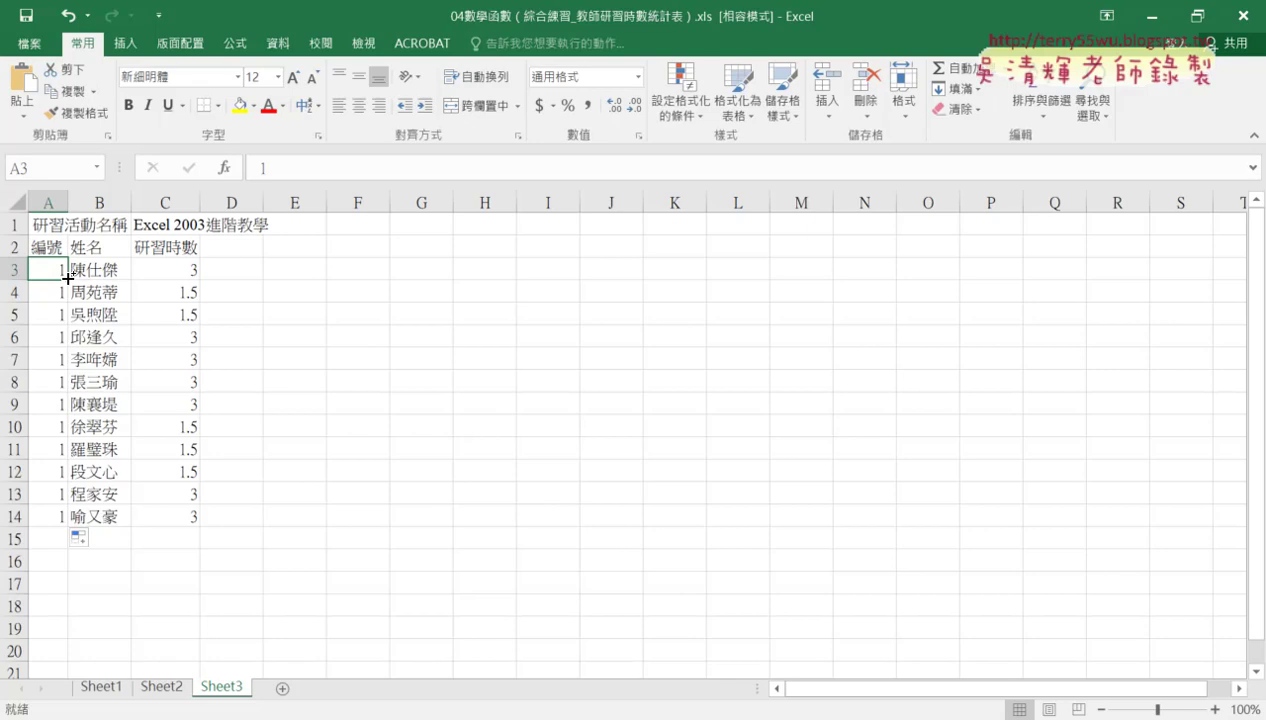
{"action": "left_click_drag", "start_coordinate": [67, 279], "coordinate": [48, 523]}
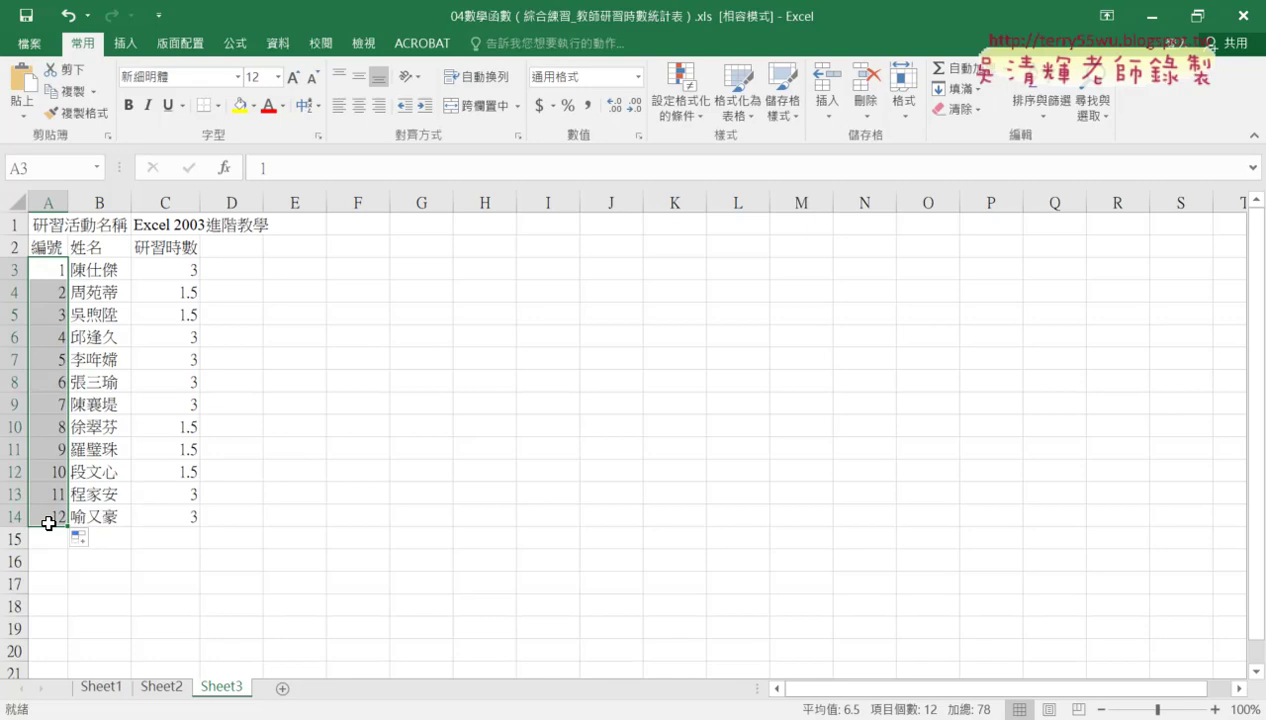
{"action": "key", "text": "ctrl+z"}
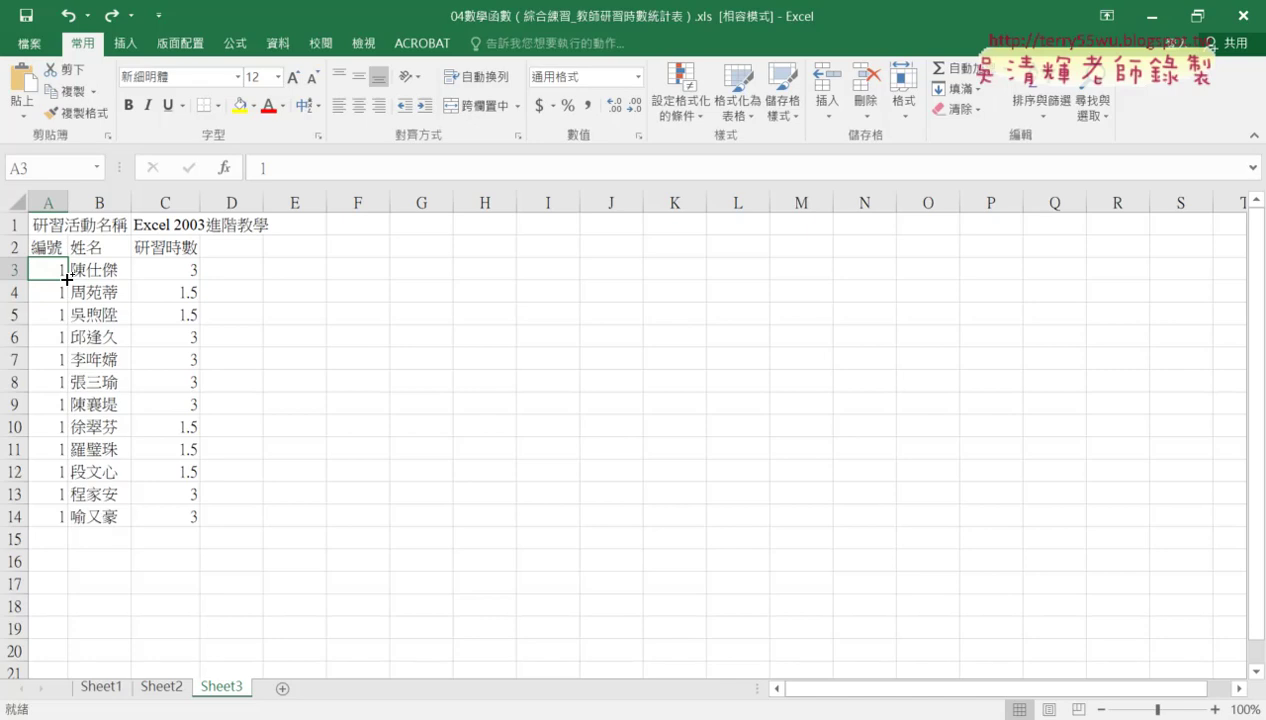
{"action": "left_click_drag", "start_coordinate": [67, 280], "coordinate": [63, 518]}
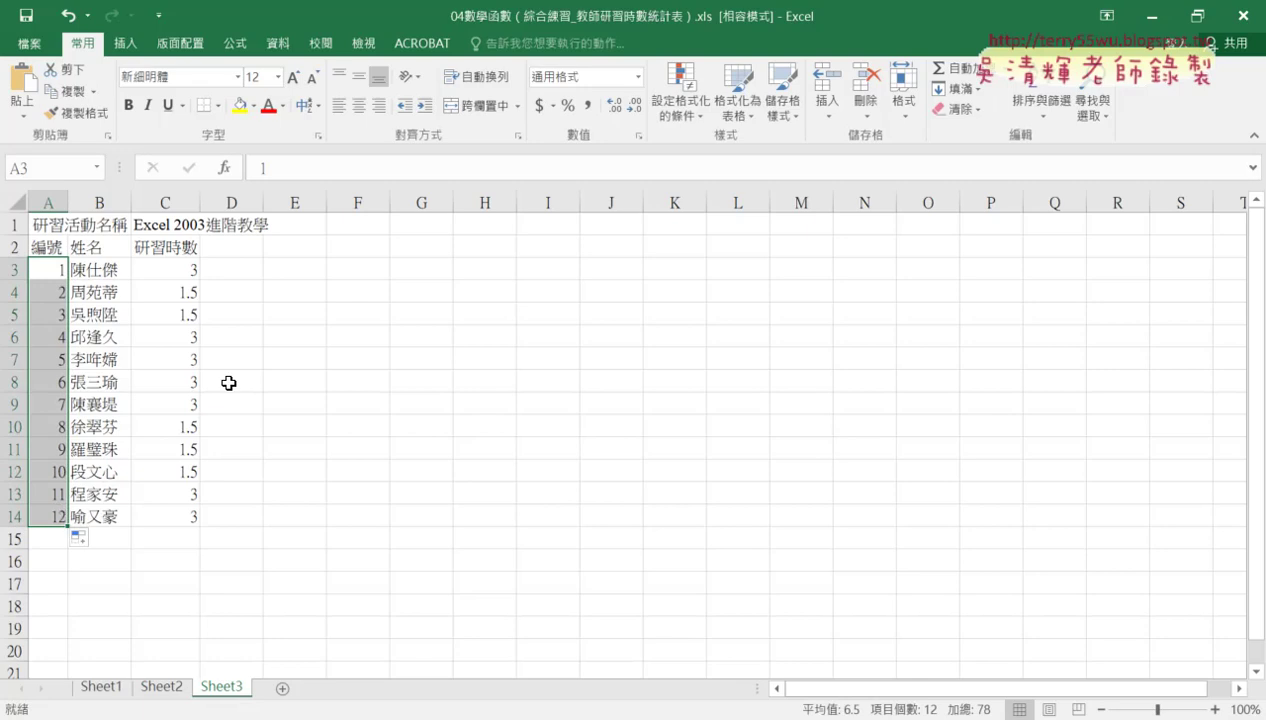
{"action": "left_click_drag", "start_coordinate": [172, 268], "coordinate": [164, 516]}
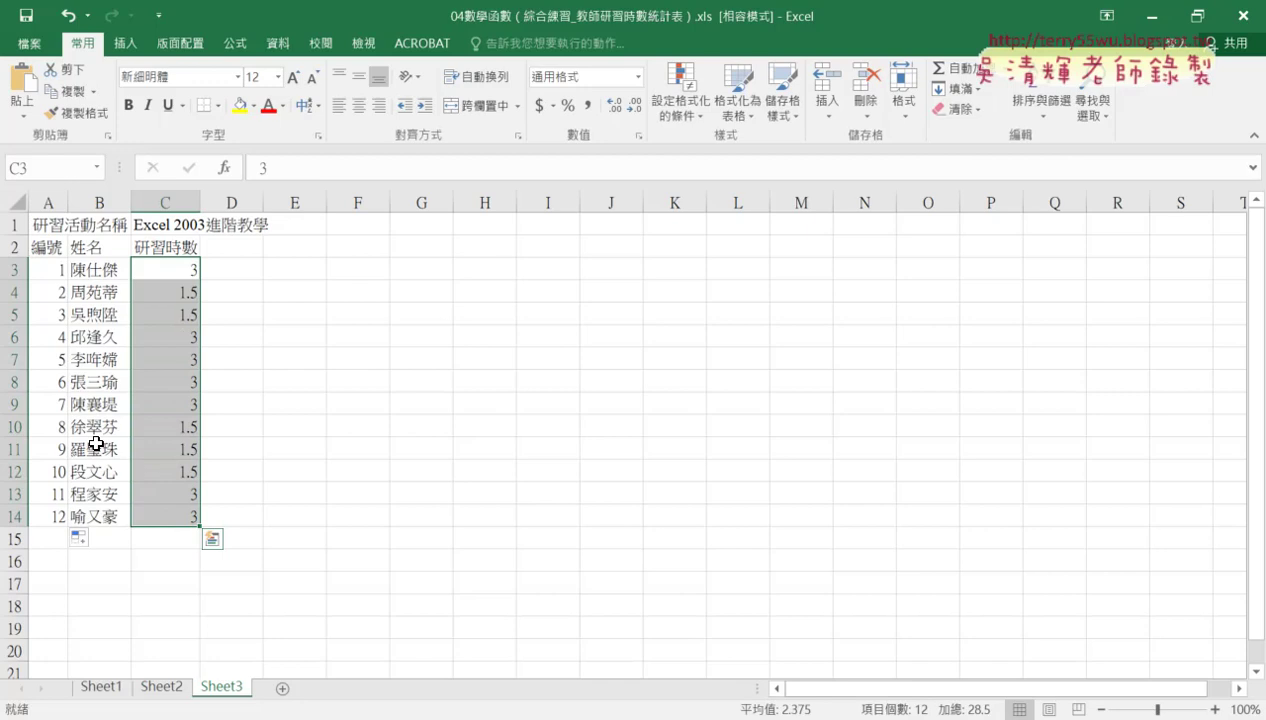
Clear C3:C14 and fill all twelve hours cells with 2, then return to Sheet2
{"action": "key", "text": "Delete"}
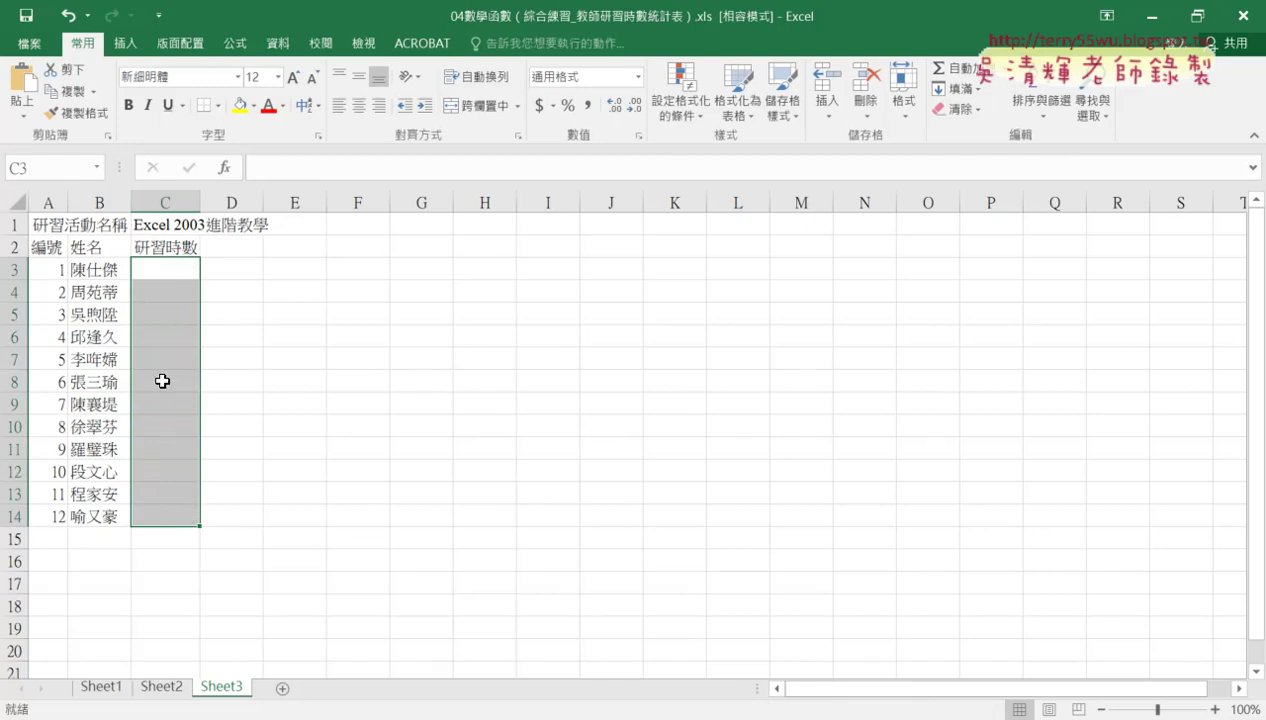
{"action": "left_click", "coordinate": [179, 270]}
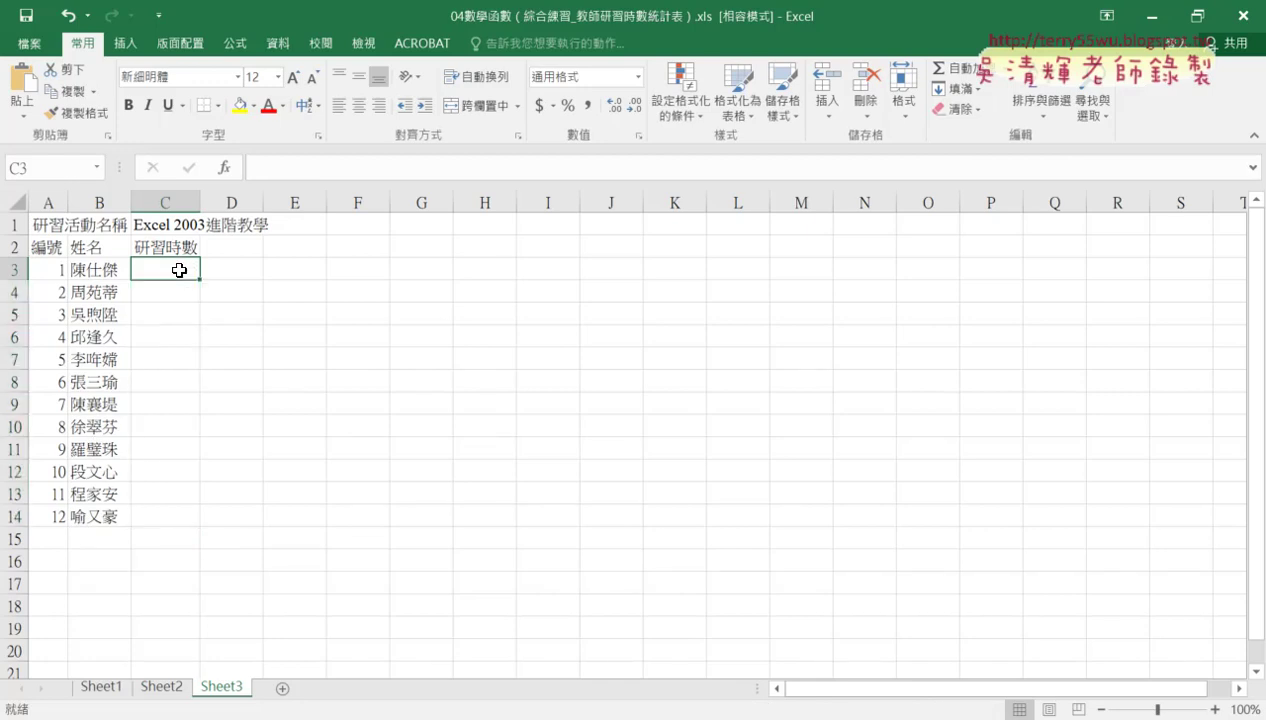
{"action": "type", "text": "2"}
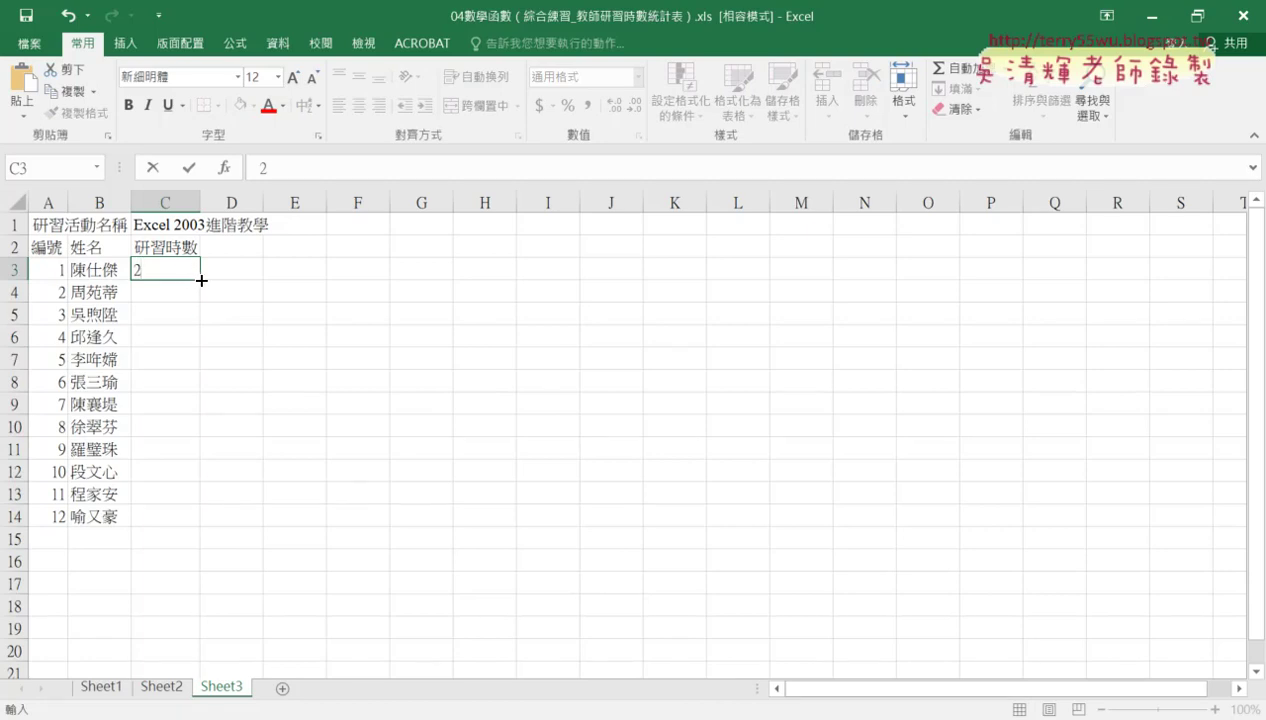
{"action": "left_click_drag", "start_coordinate": [201, 281], "coordinate": [193, 511]}
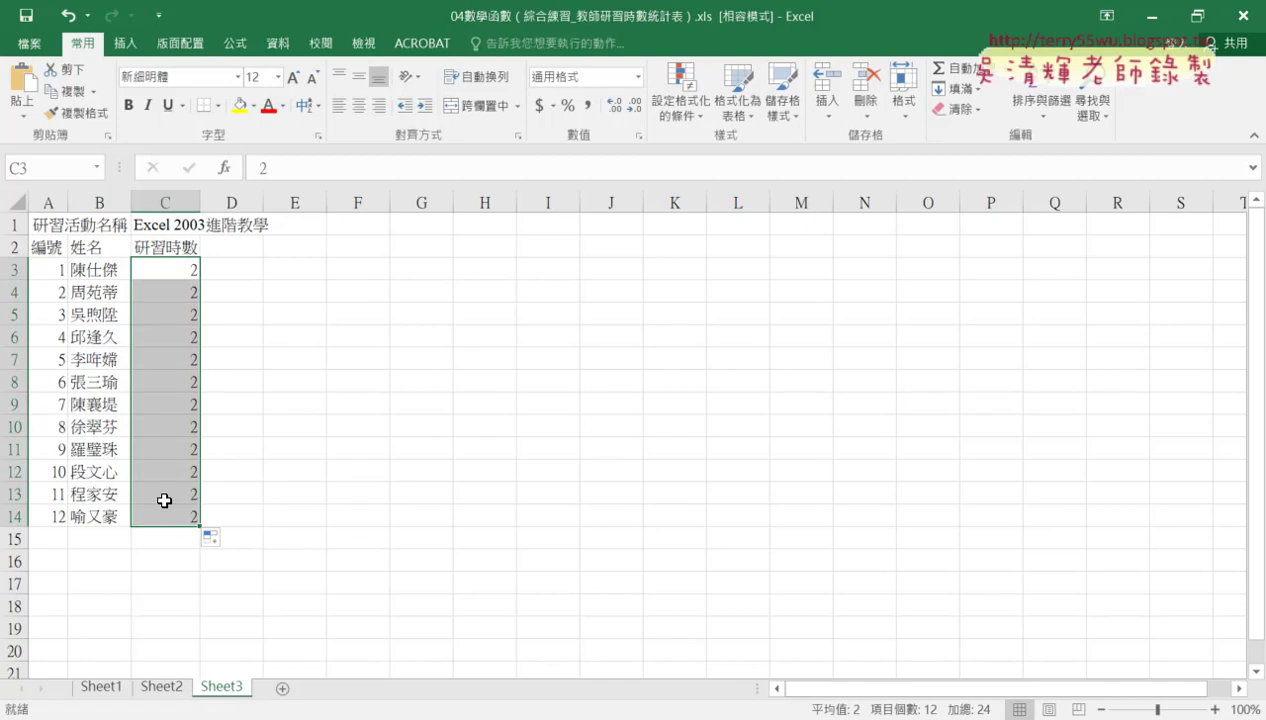
{"action": "left_click", "coordinate": [160, 687]}
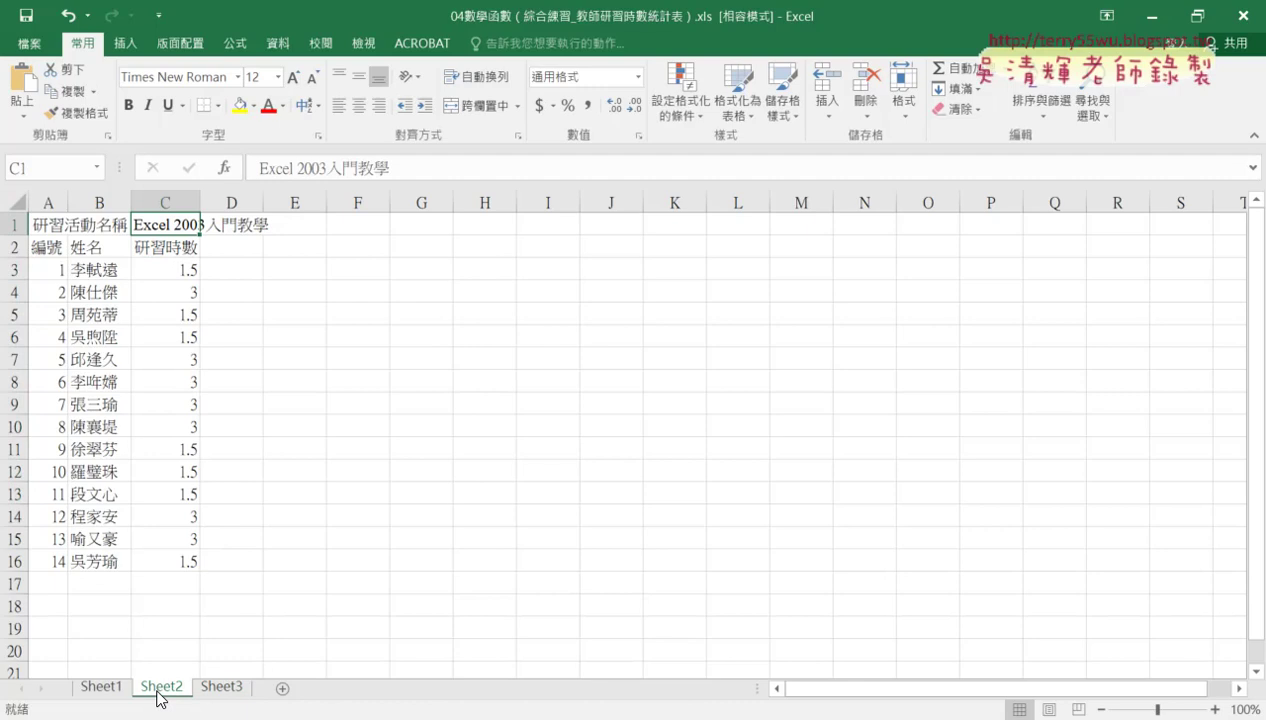
Flip between Sheet1, Sheet2 and Sheet3 twice to compare them, finishing on Sheet1
{"action": "left_click", "coordinate": [96, 689]}
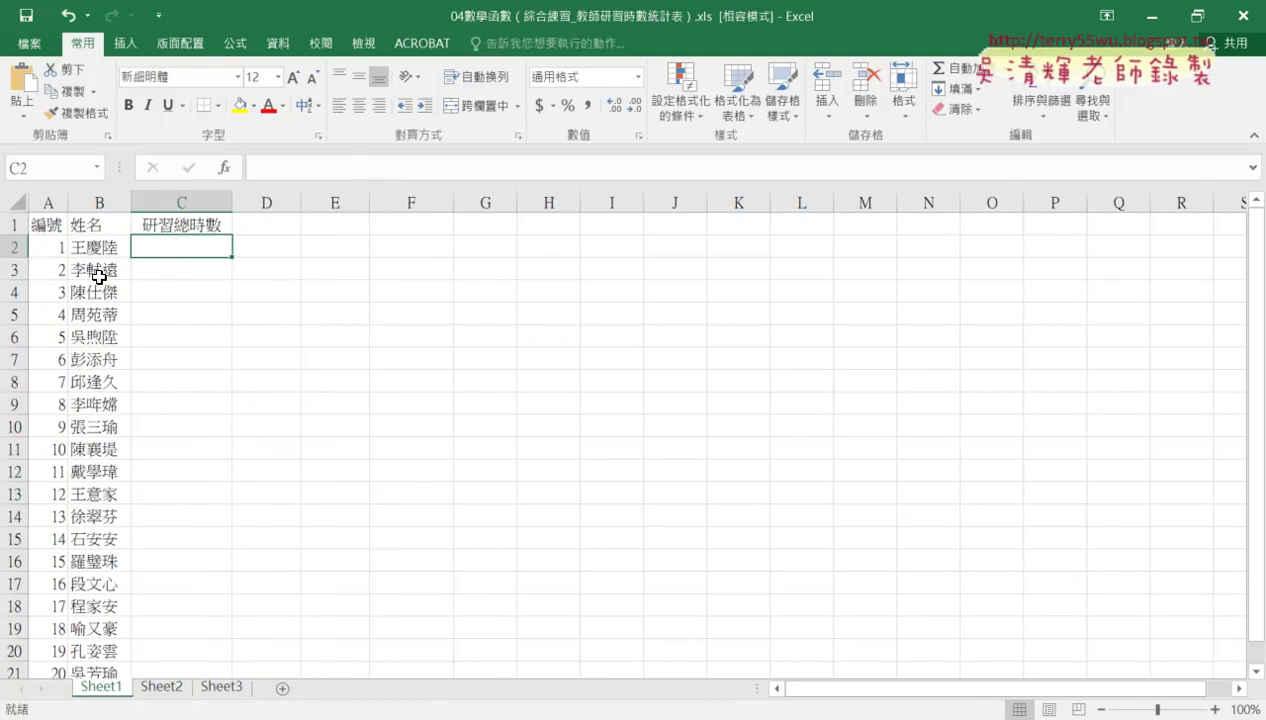
{"action": "left_click", "coordinate": [166, 690]}
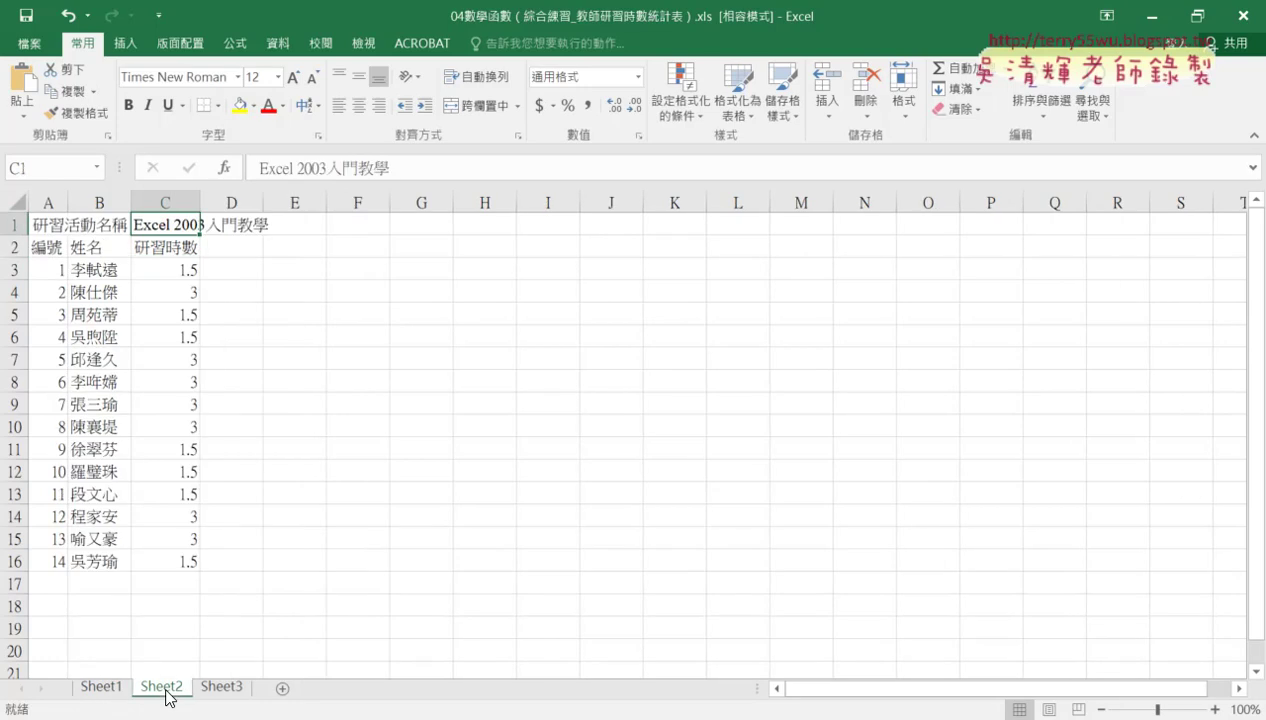
{"action": "left_click", "coordinate": [221, 692]}
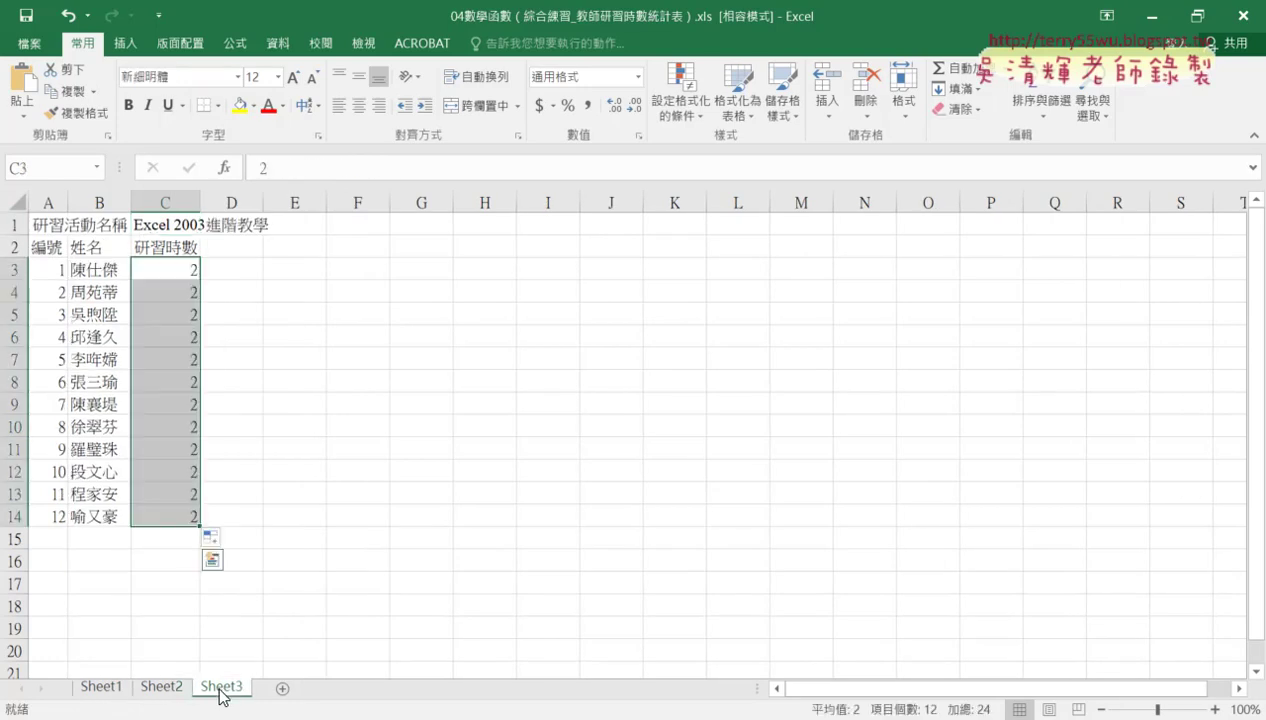
{"action": "left_click", "coordinate": [120, 690]}
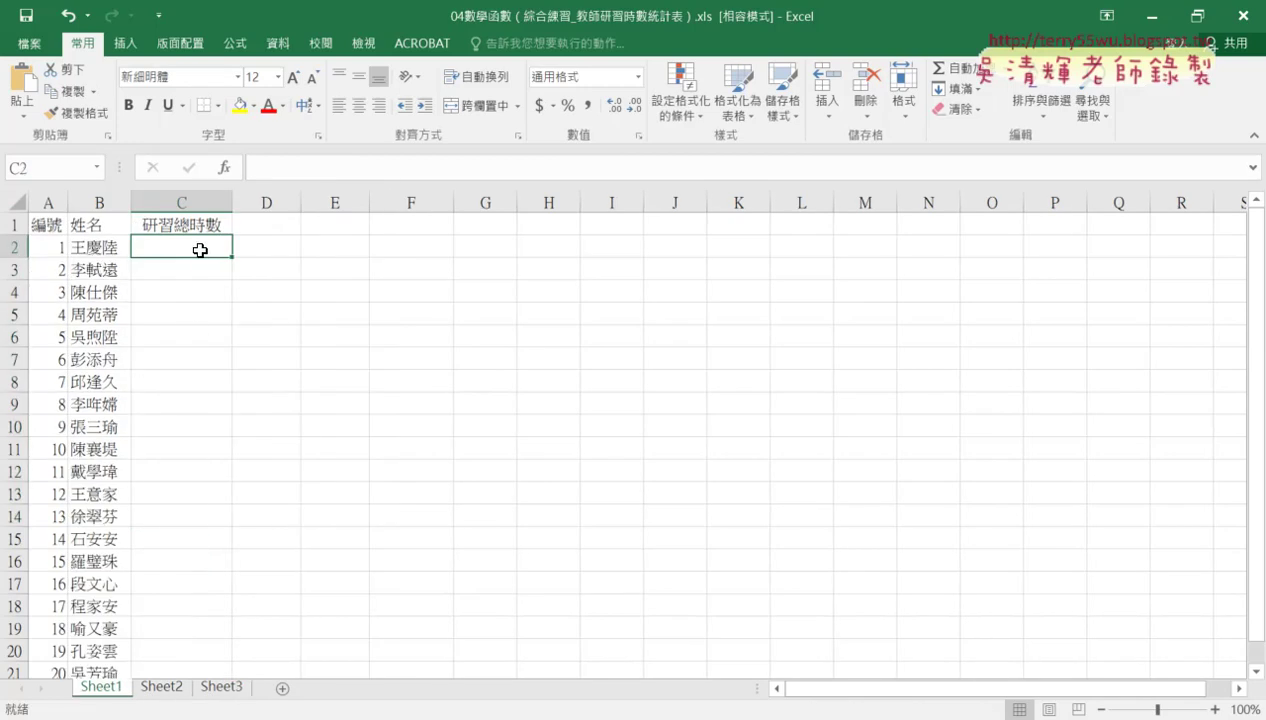
{"action": "left_click", "coordinate": [167, 688]}
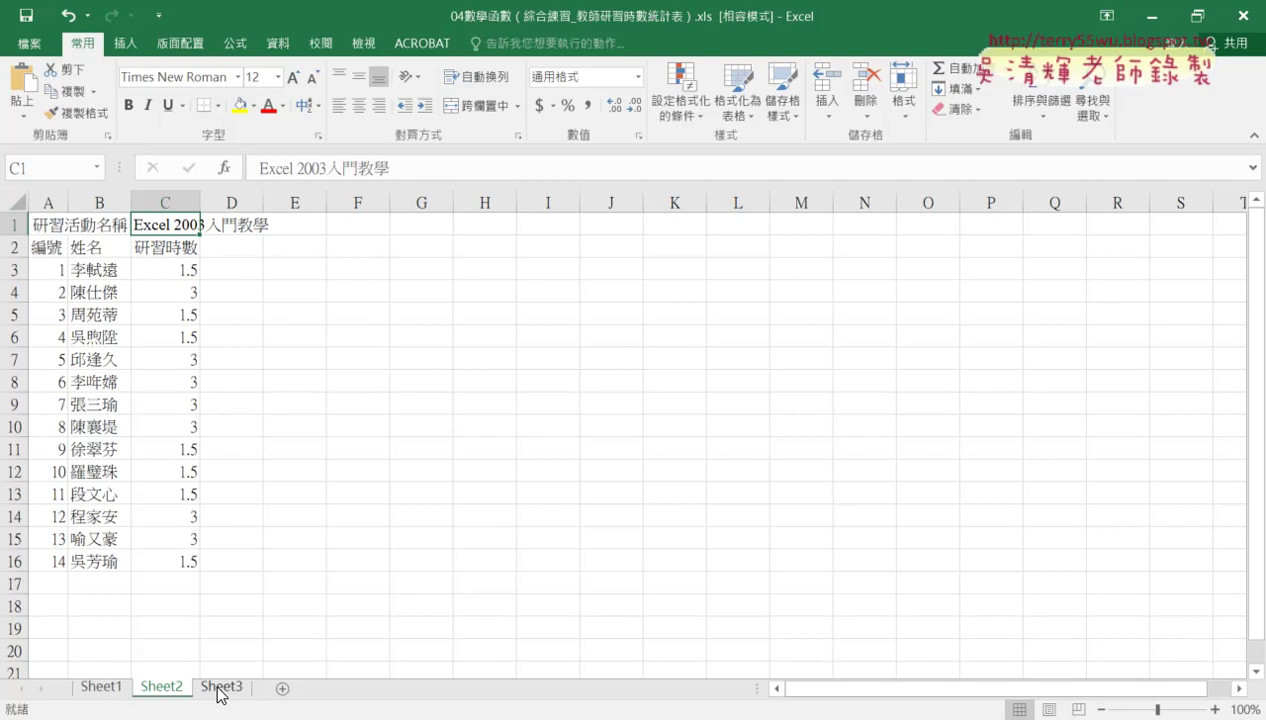
{"action": "left_click", "coordinate": [220, 688]}
{"action": "left_click", "coordinate": [101, 687]}
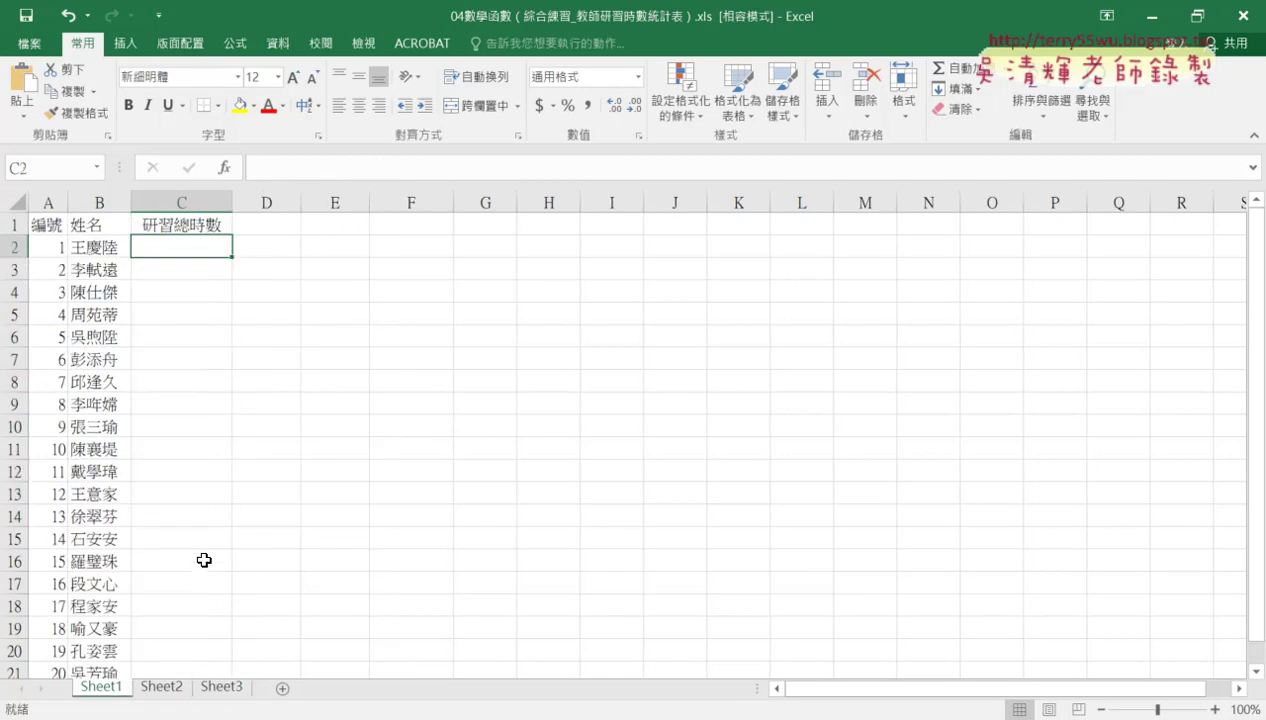